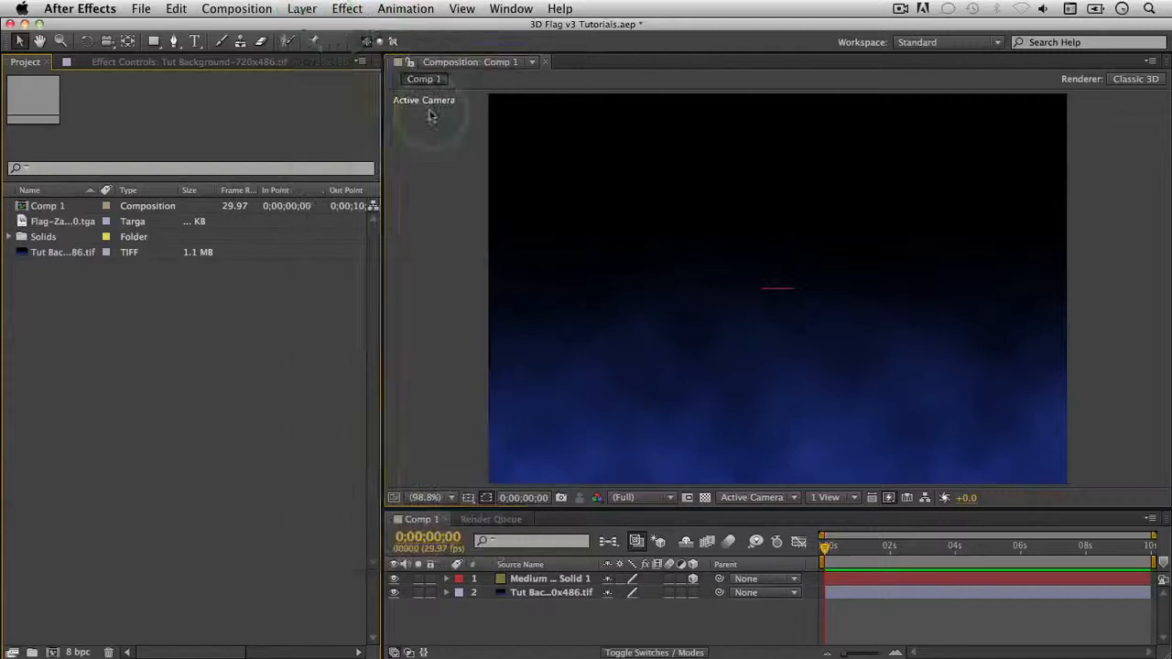
Step: Create a comp-sized blue solid named 'Flag Solid' at the top of Comp 1
{"action": "left_click", "coordinate": [411, 120]}
{"action": "left_click", "coordinate": [302, 8]}
{"action": "mouse_move", "coordinate": [309, 28]}
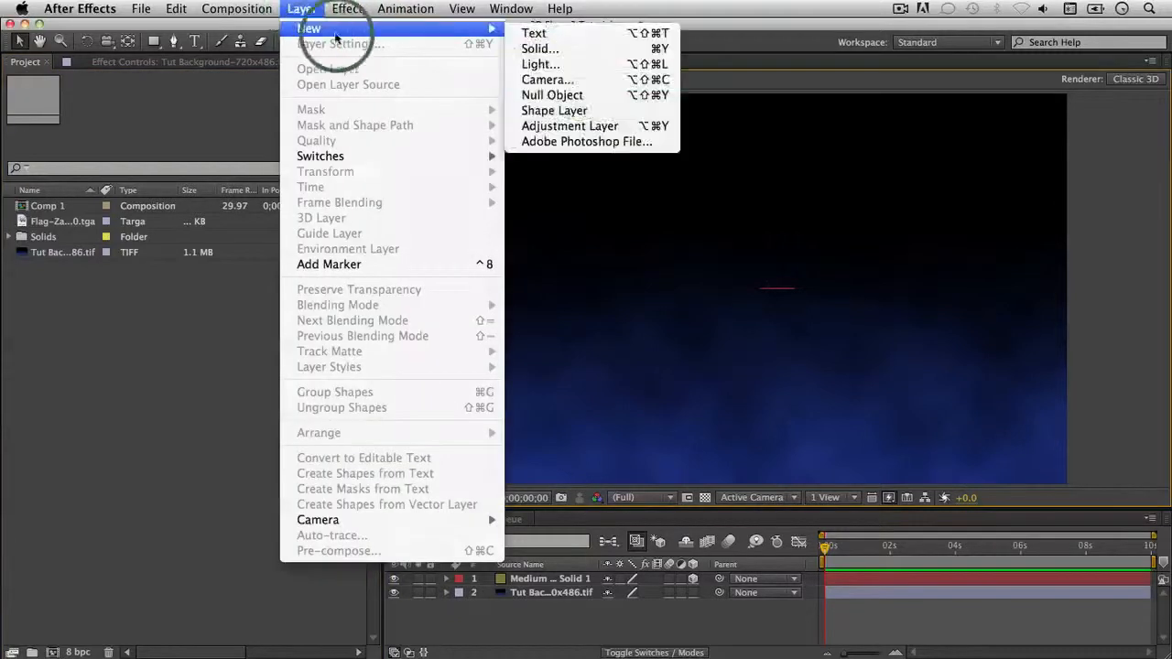
{"action": "left_click", "coordinate": [570, 43]}
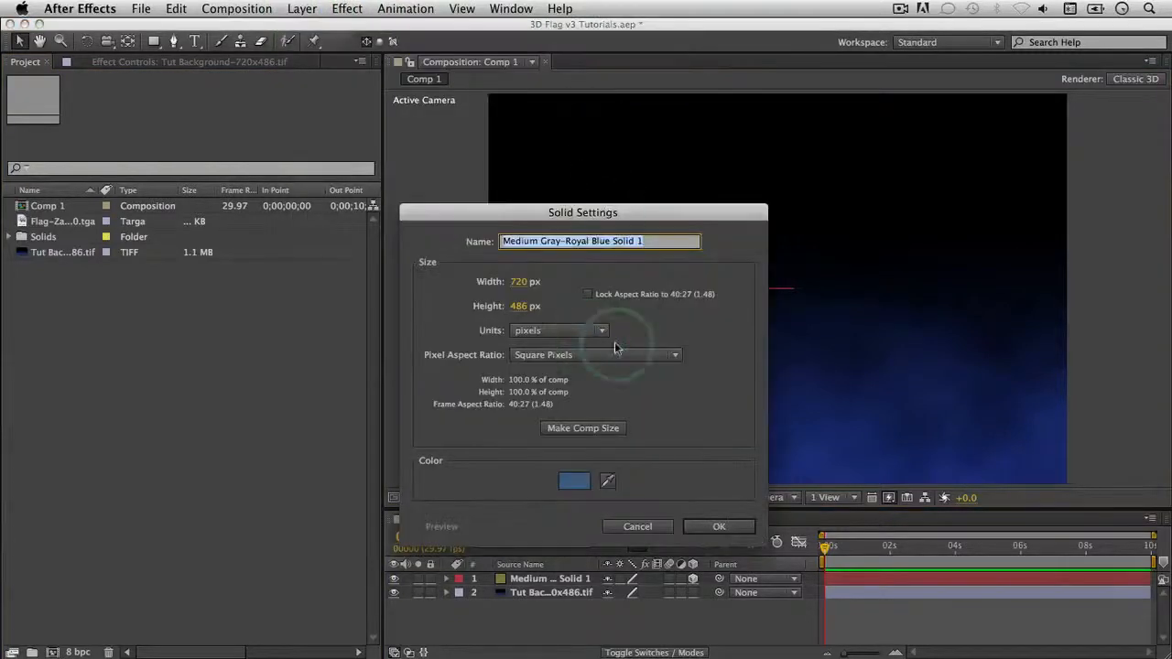
{"action": "left_click", "coordinate": [587, 432]}
{"action": "left_click", "coordinate": [653, 248]}
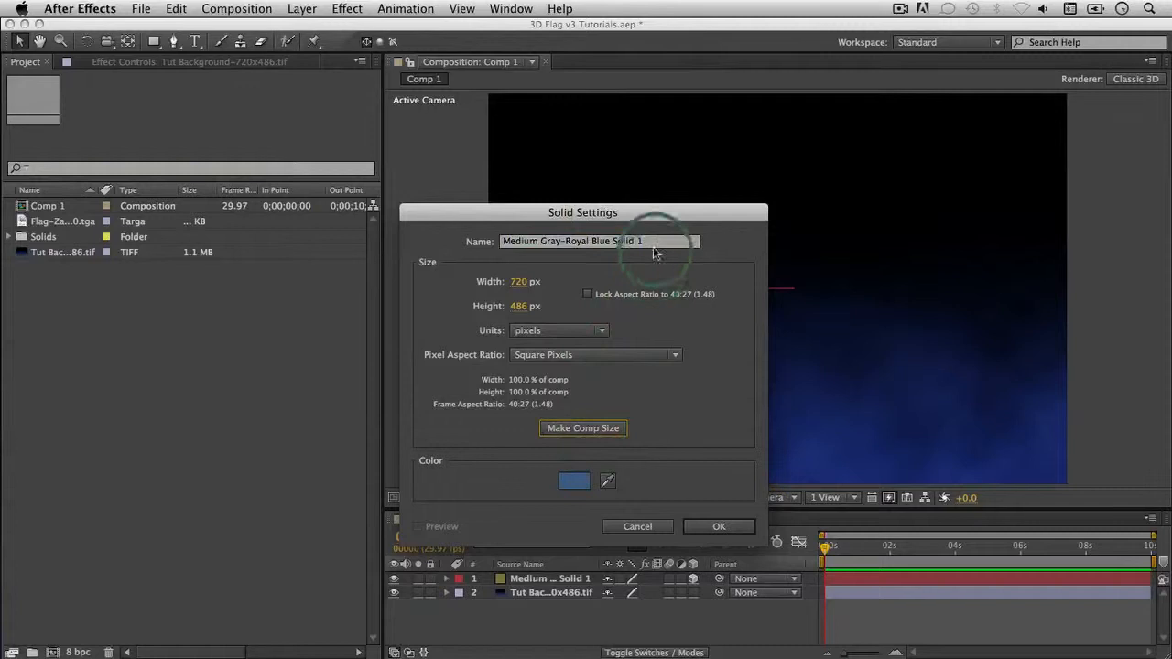
{"action": "left_click", "coordinate": [664, 265]}
{"action": "left_click_drag", "start_coordinate": [656, 248], "coordinate": [622, 186]}
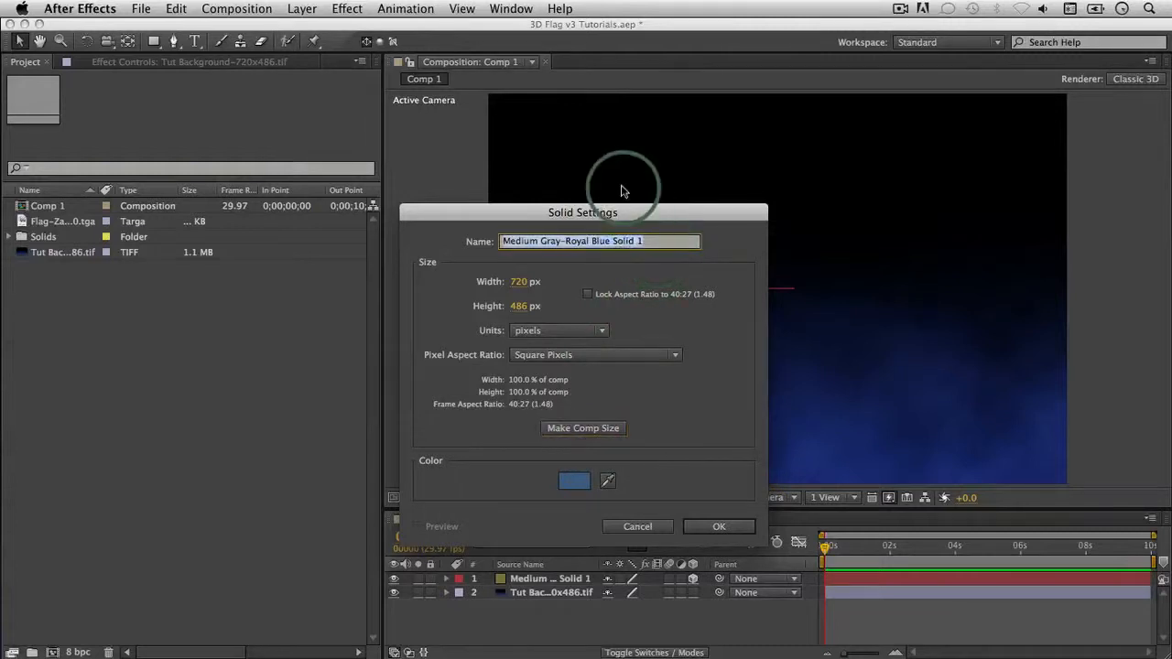
{"action": "type", "text": "Flag Solid"}
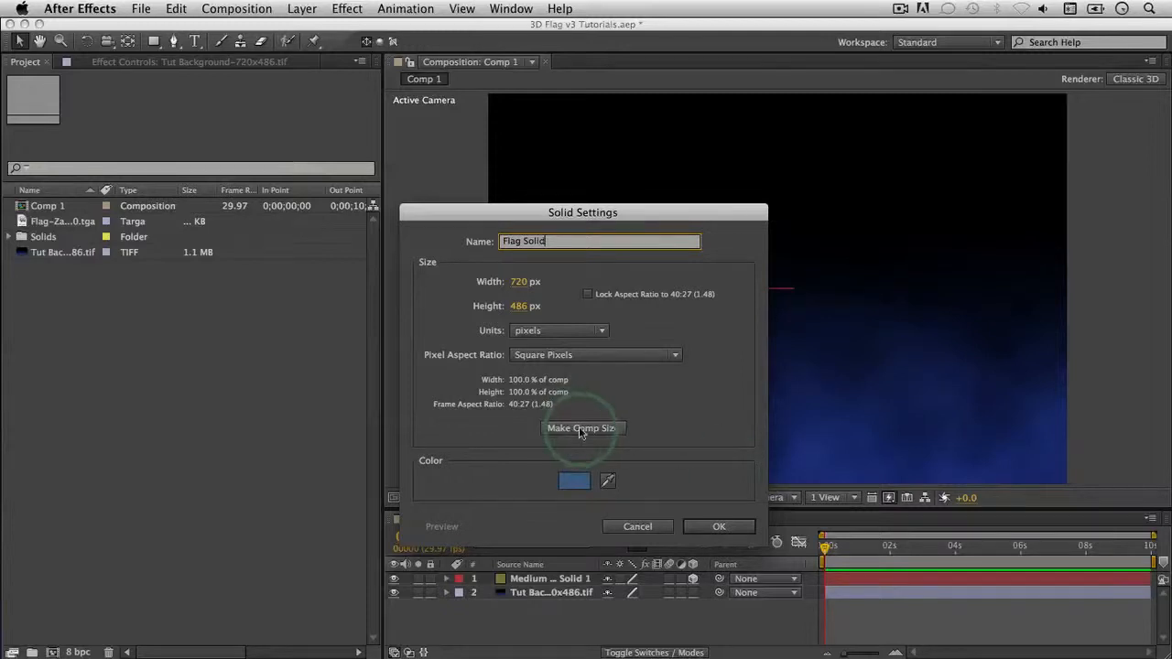
{"action": "left_click", "coordinate": [719, 527]}
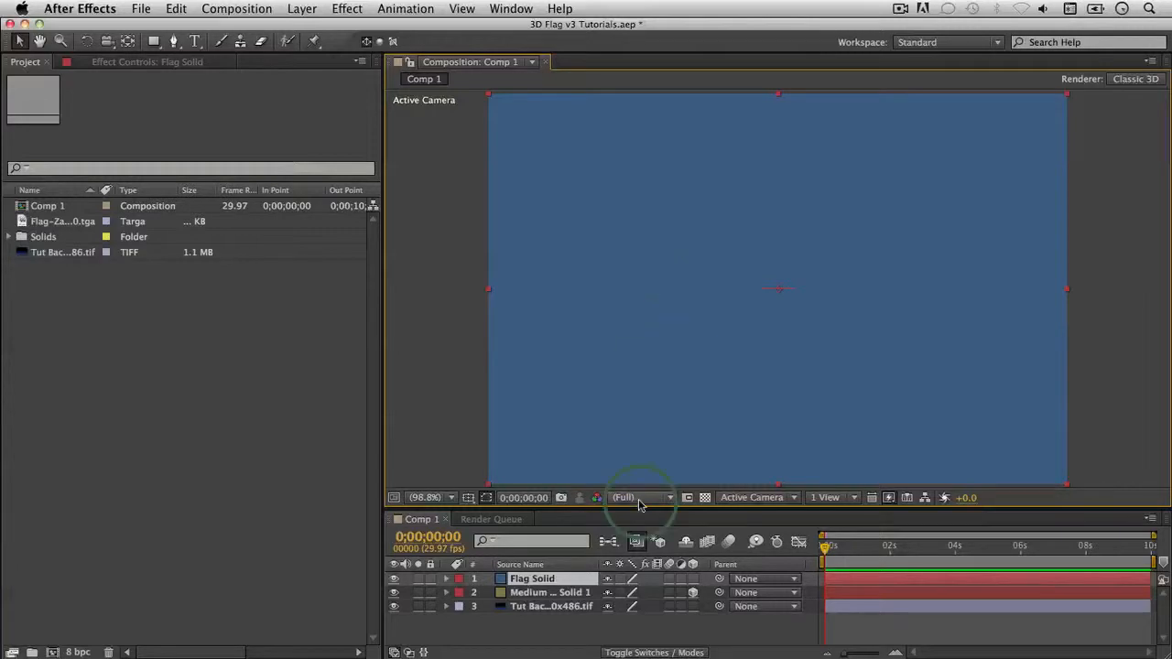
Step: Apply Zaxwerks 3D Flag to Flag Solid, producing a waving blue flag on a pole
{"action": "left_click", "coordinate": [528, 581]}
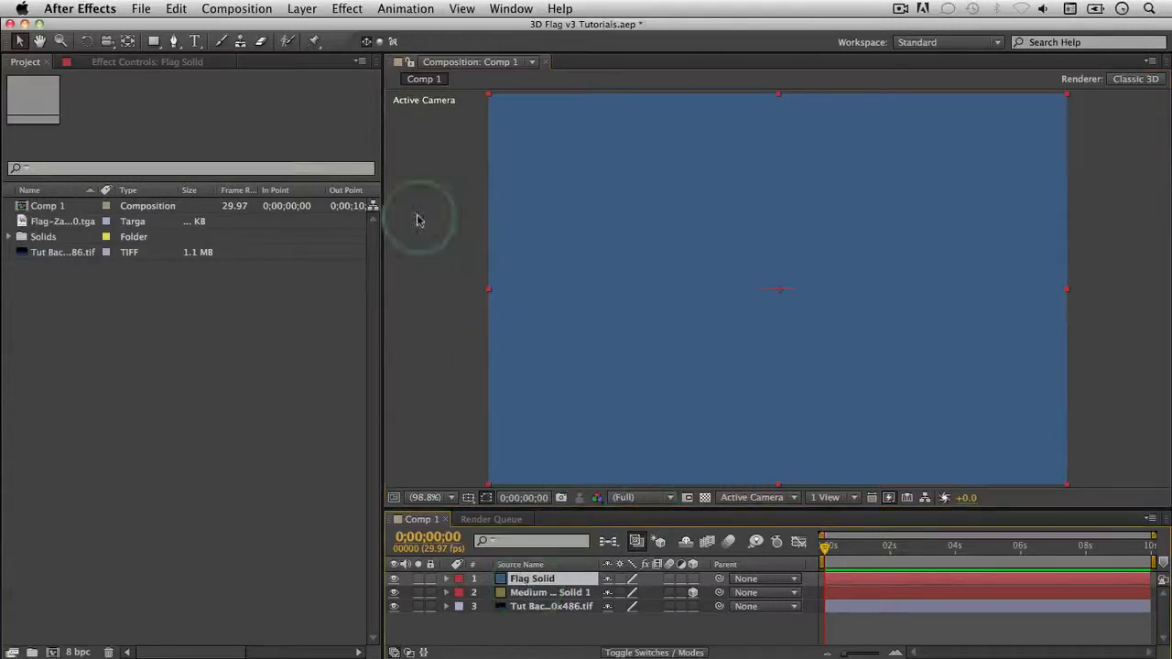
{"action": "left_click", "coordinate": [347, 8]}
{"action": "mouse_move", "coordinate": [388, 394]}
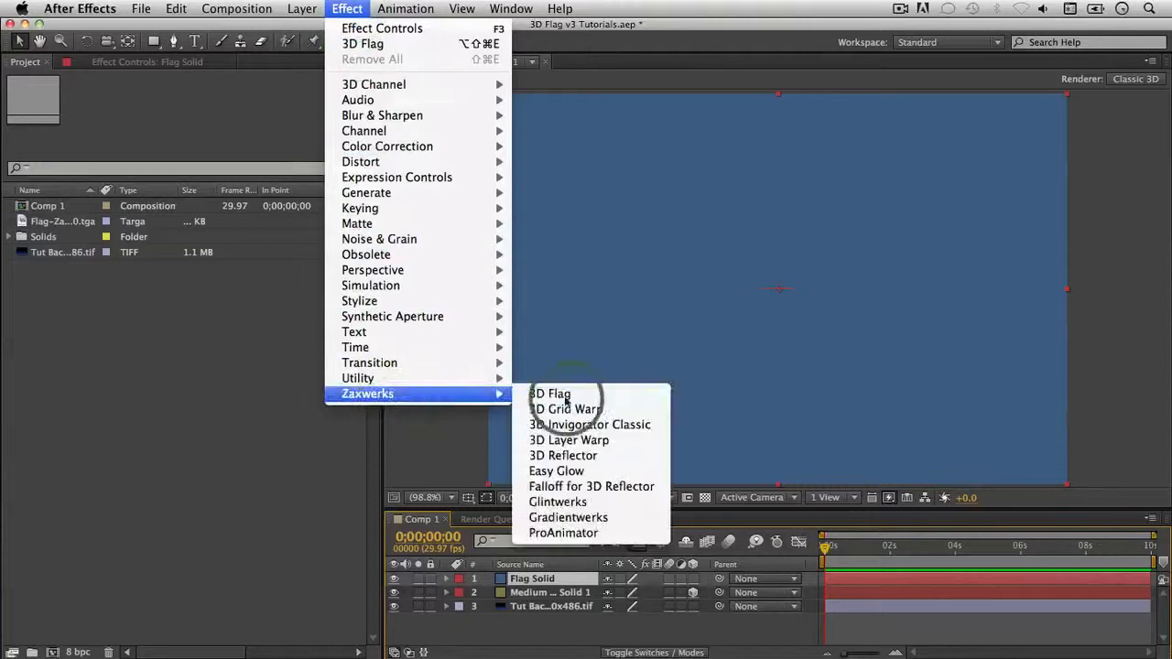
{"action": "left_click", "coordinate": [565, 398]}
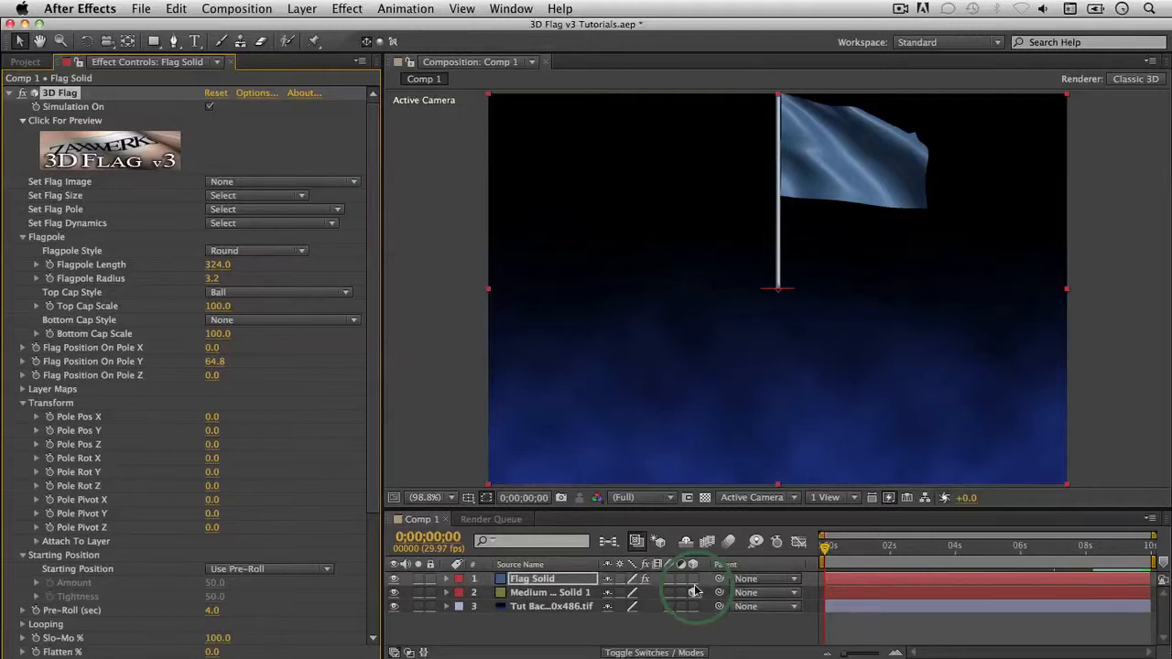
{"action": "left_click", "coordinate": [852, 170]}
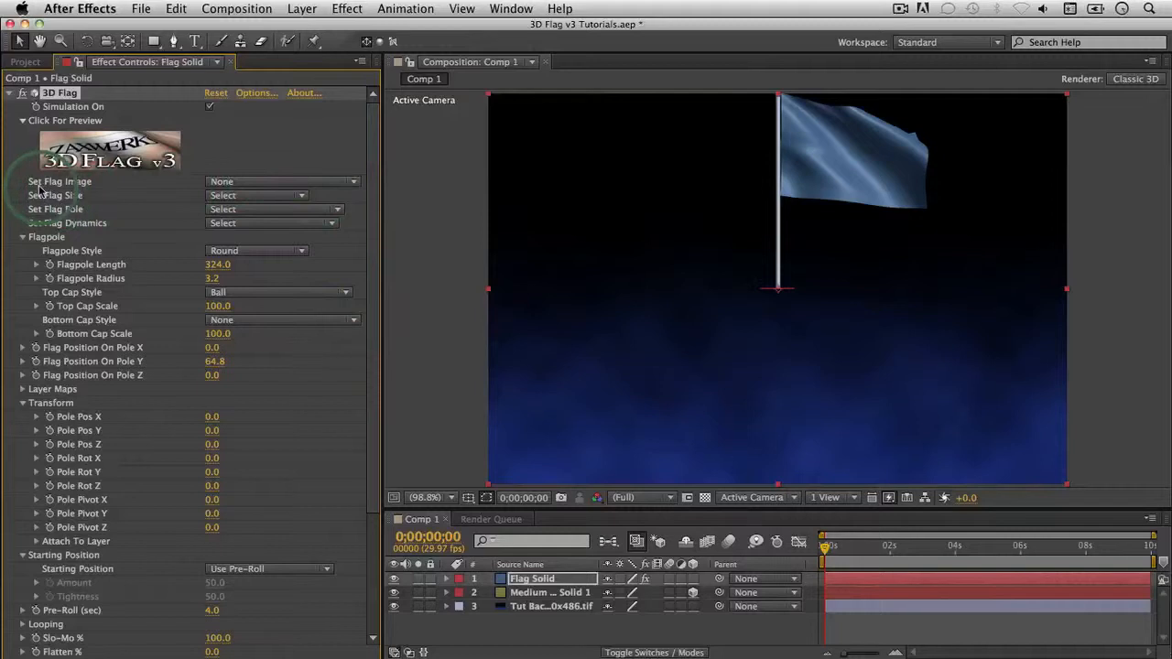
Step: Add Flag-Zaxwerks Logo Flag-720.tga to the comp as a hidden bottom layer
{"action": "left_click", "coordinate": [248, 183]}
{"action": "left_click", "coordinate": [292, 311]}
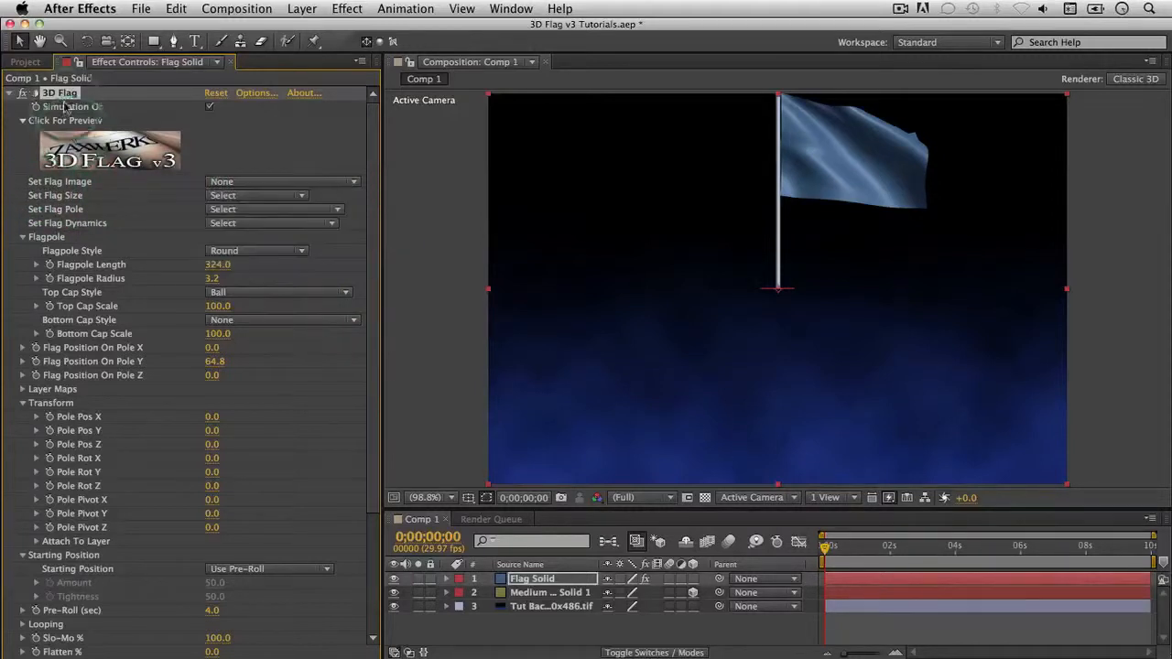
{"action": "left_click", "coordinate": [25, 62]}
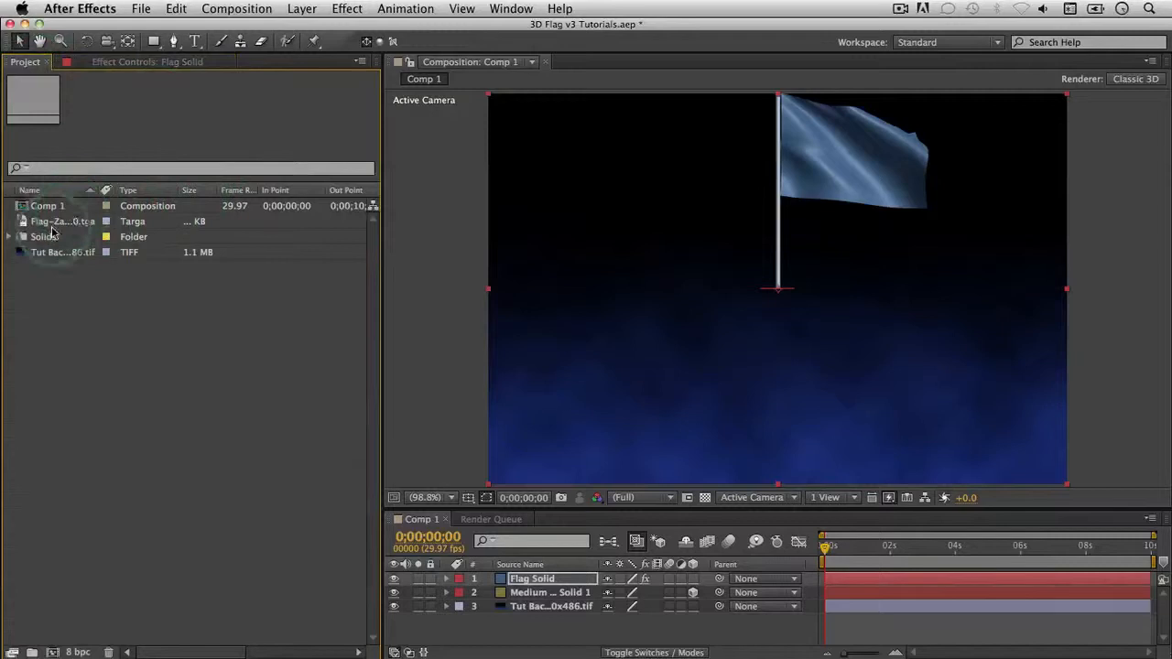
{"action": "left_click_drag", "start_coordinate": [61, 221], "coordinate": [747, 296]}
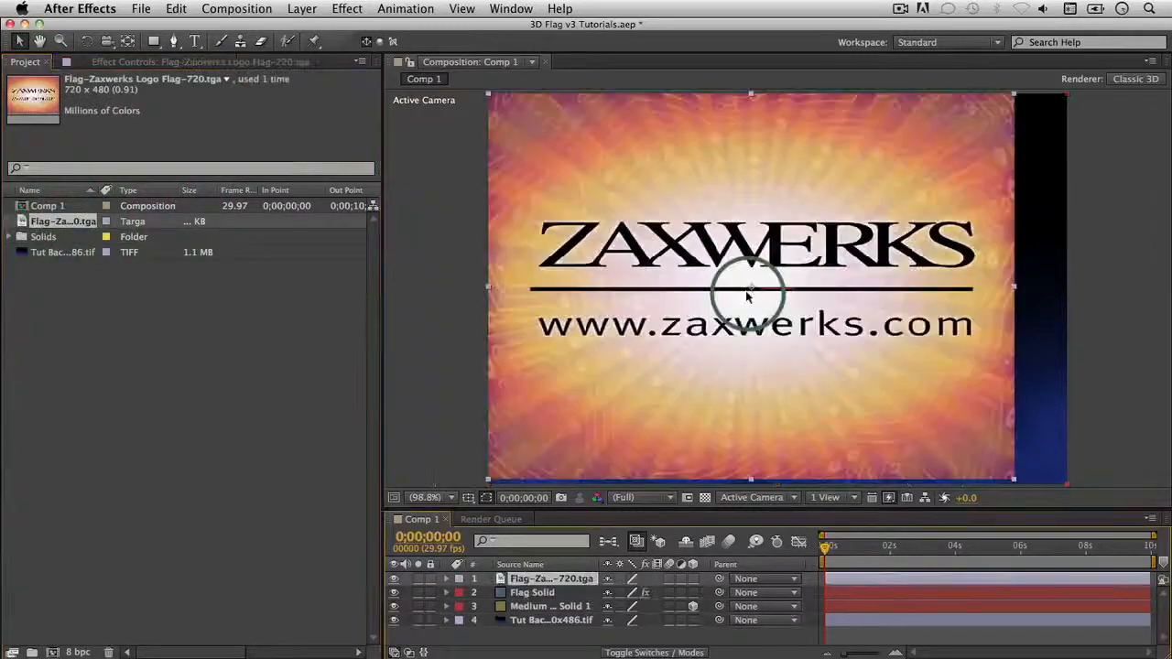
{"action": "left_click", "coordinate": [395, 580]}
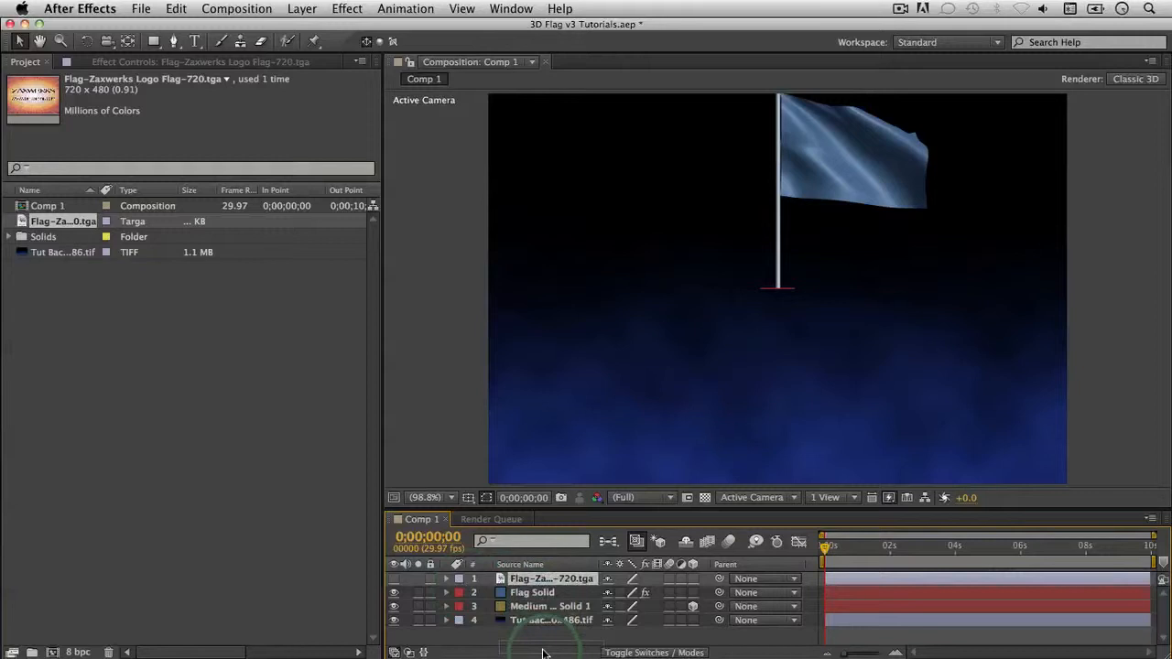
{"action": "left_click_drag", "start_coordinate": [540, 644], "coordinate": [540, 639]}
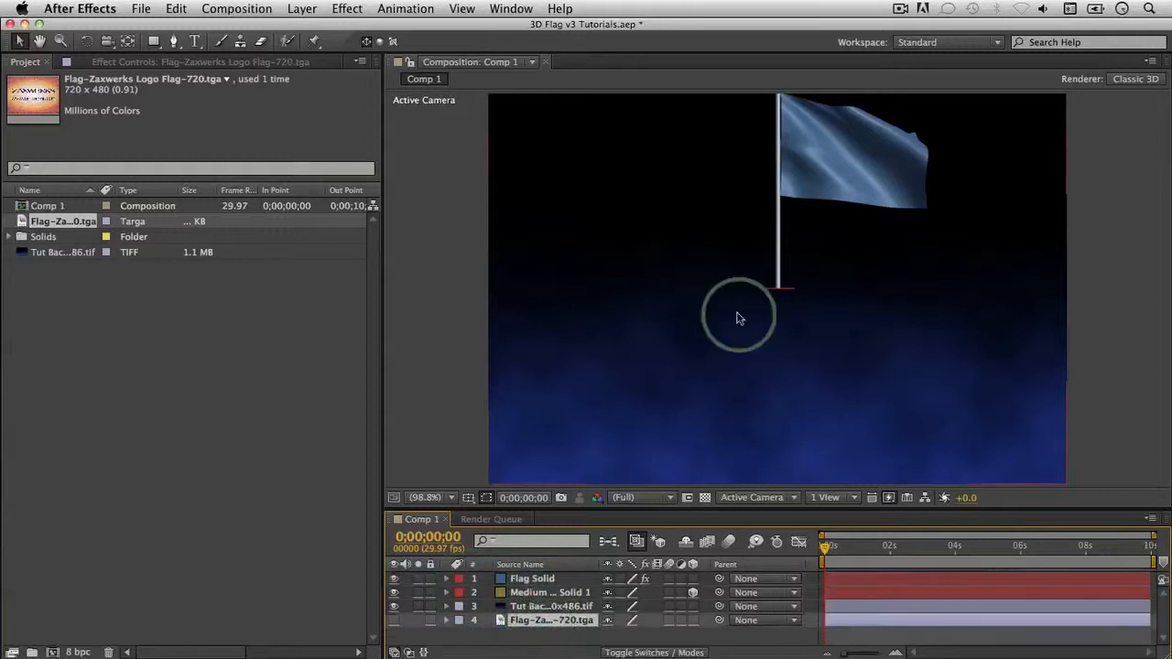
{"action": "left_click", "coordinate": [553, 641]}
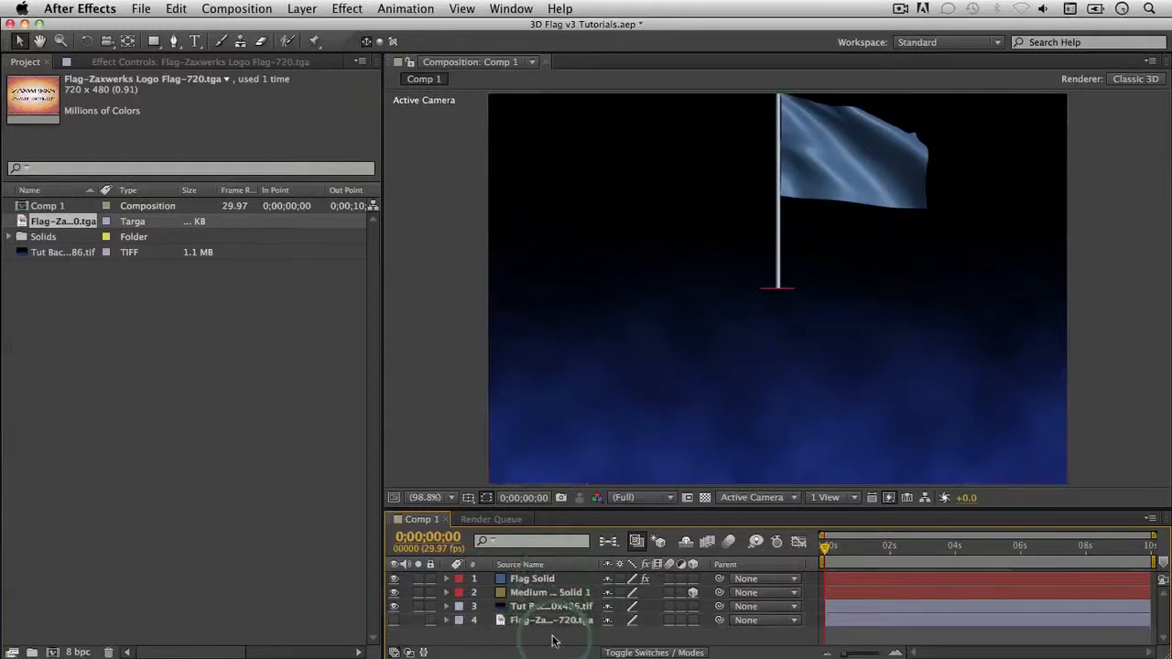
Step: Show Flag Solid's 3D Flag settings in Effect Controls and lock them to that layer
{"action": "left_click", "coordinate": [141, 64]}
{"action": "left_click", "coordinate": [518, 578]}
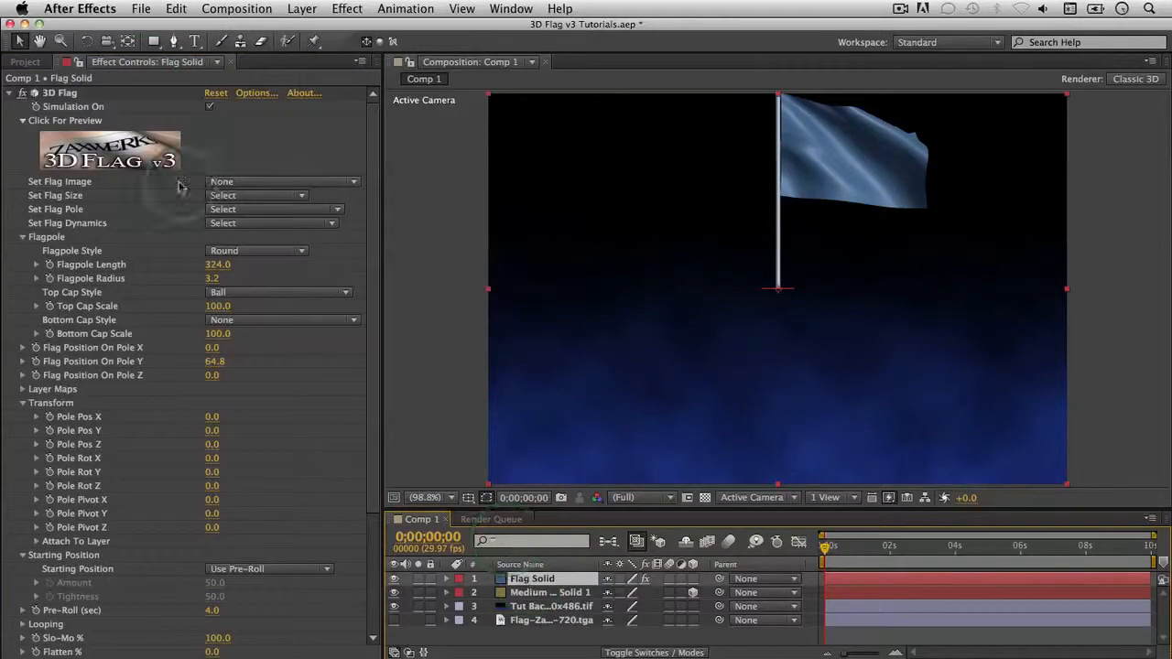
{"action": "left_click", "coordinate": [78, 62]}
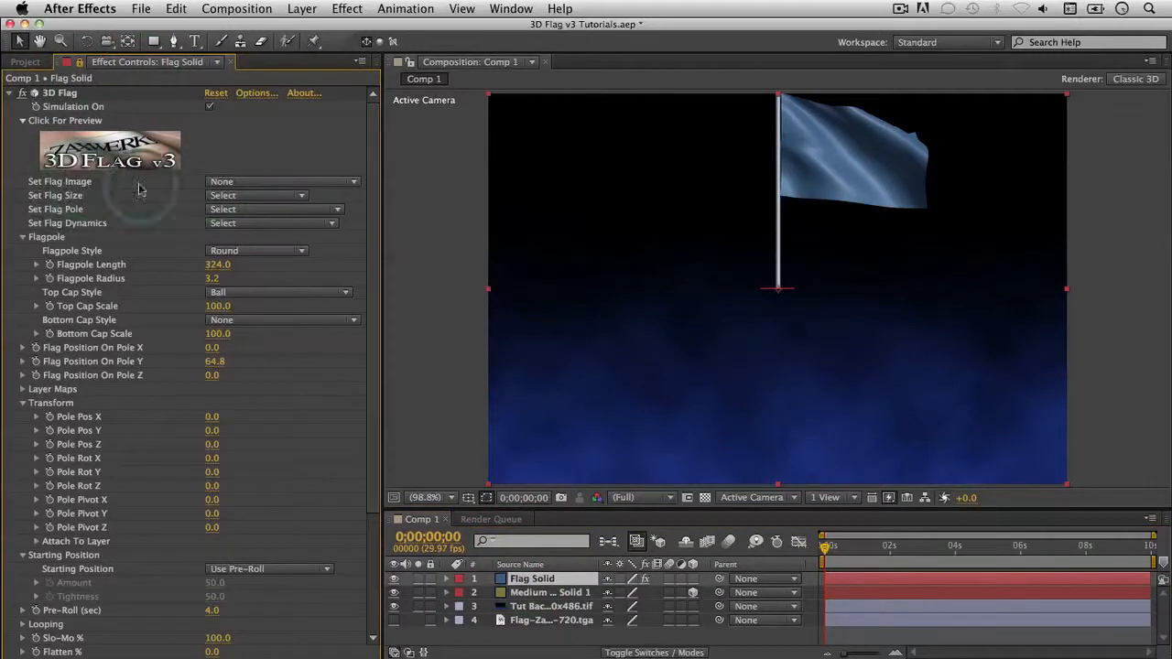
{"action": "left_click", "coordinate": [237, 182]}
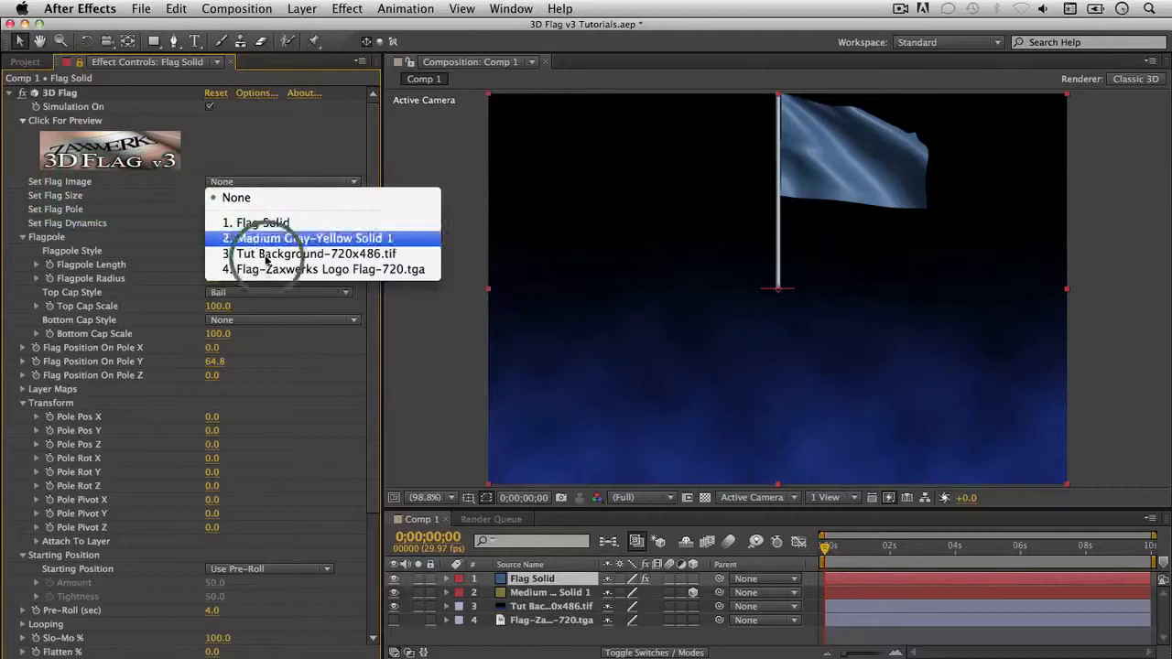
Step: Set the 3D Flag image to layer 4, Flag-Zaxwerks Logo Flag-720.tga
{"action": "left_click", "coordinate": [362, 274]}
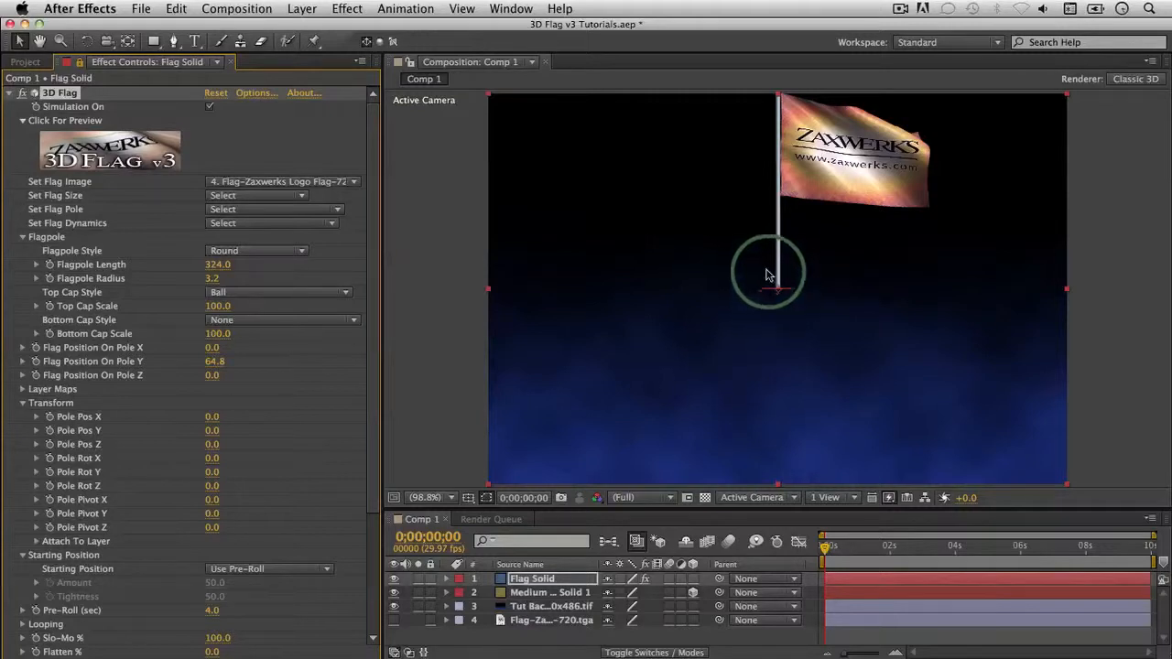
{"action": "left_click", "coordinate": [347, 10]}
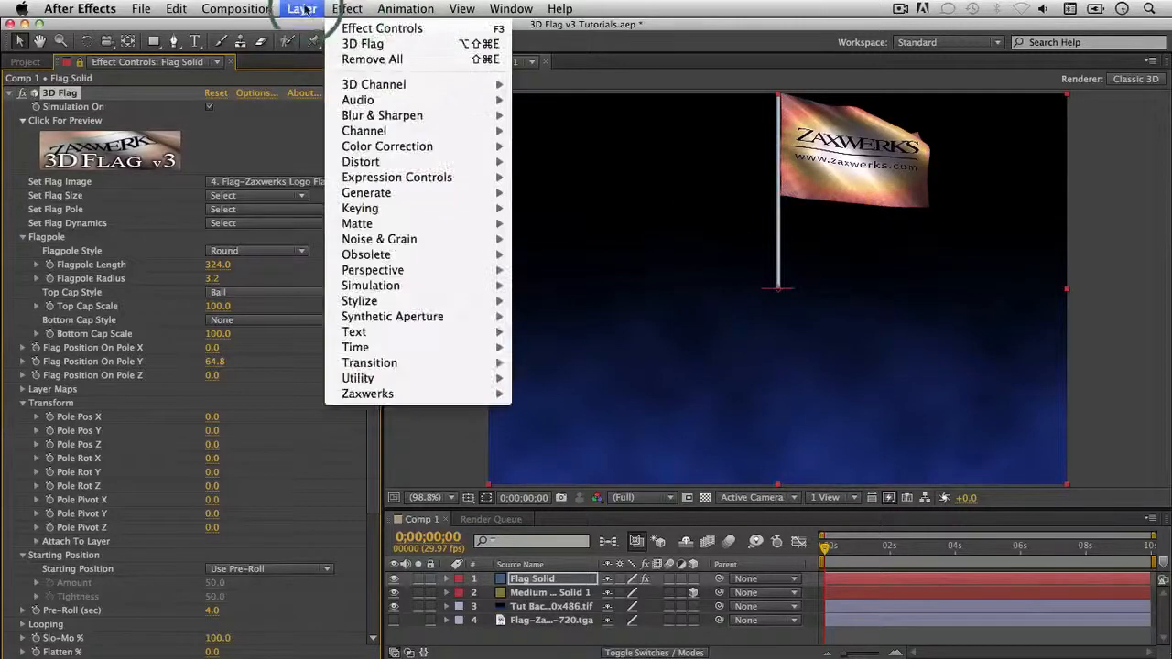
Step: Add a new Camera 1 layer to Comp 1 with default settings
{"action": "mouse_move", "coordinate": [302, 9]}
{"action": "mouse_move", "coordinate": [476, 28]}
{"action": "left_click", "coordinate": [597, 83]}
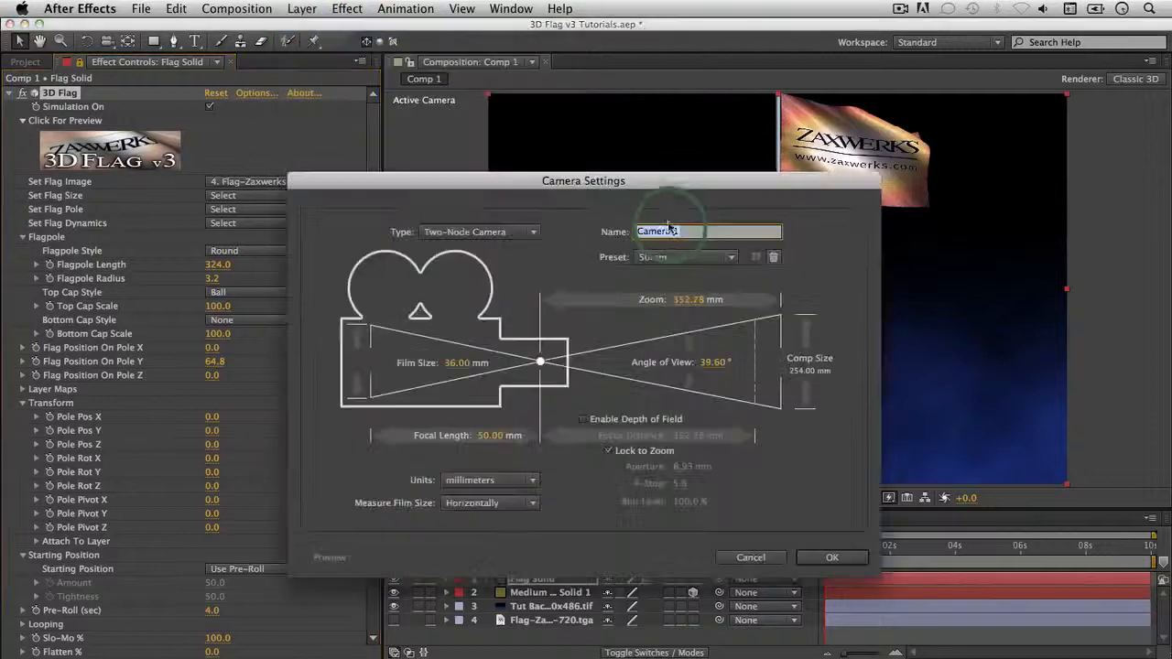
{"action": "left_click", "coordinate": [829, 557]}
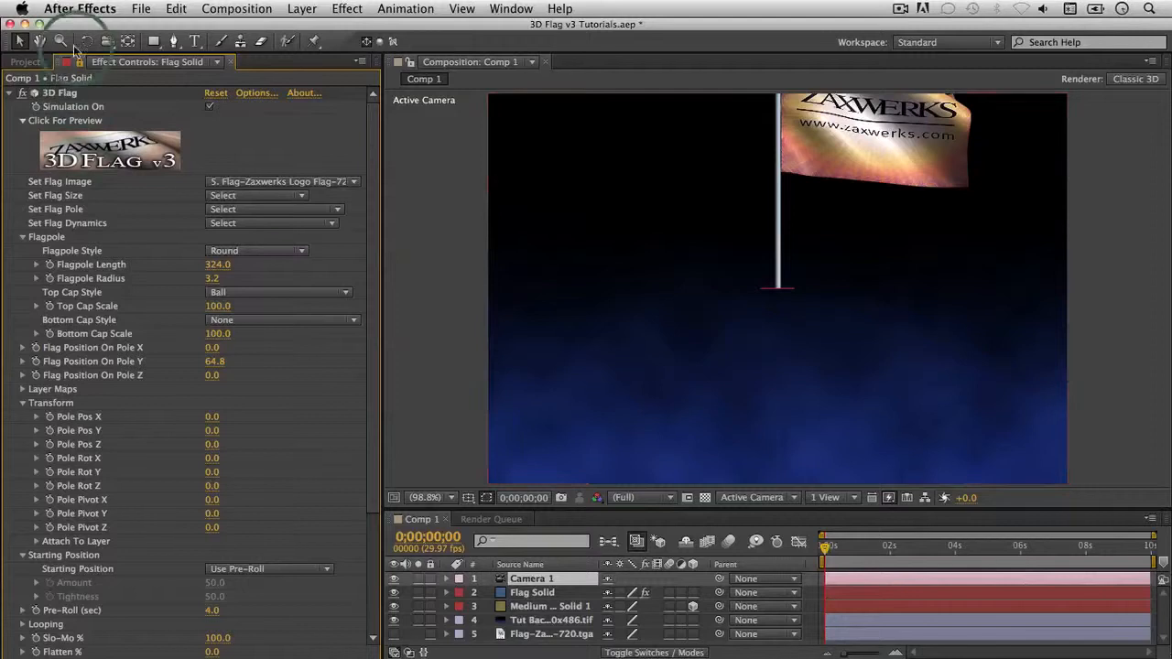
Step: Orbit Camera 1 to frame the logo flag closer, and hide the gold Medium Solid layer
{"action": "left_click", "coordinate": [108, 42]}
{"action": "left_click_drag", "start_coordinate": [688, 253], "coordinate": [706, 158]}
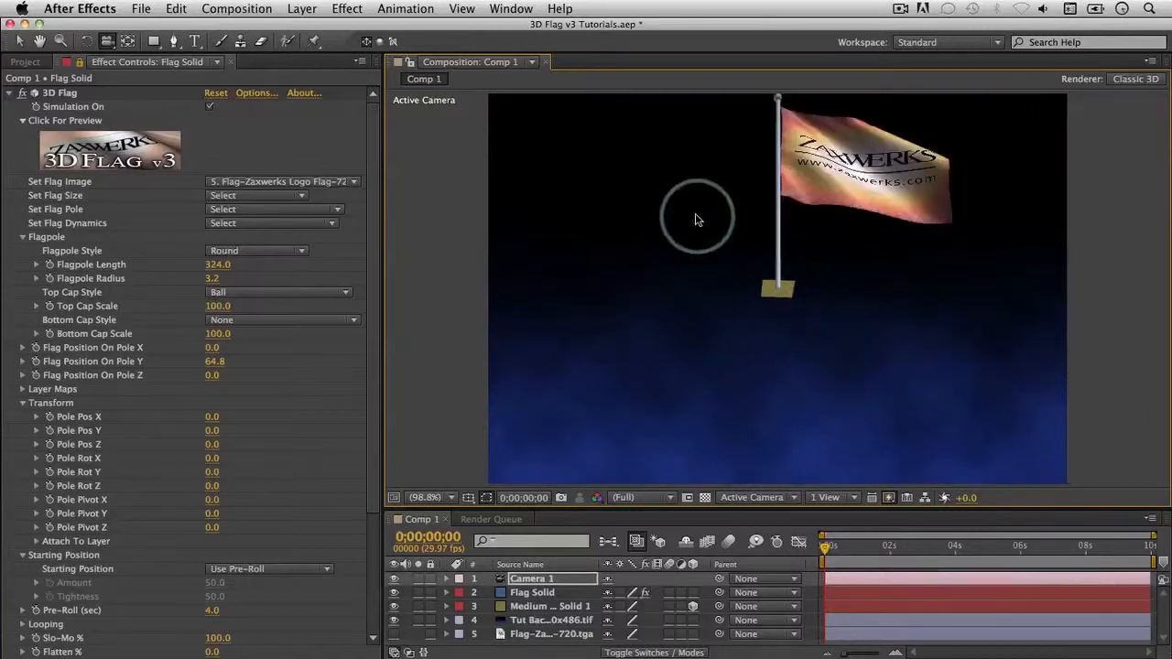
{"action": "left_click_drag", "start_coordinate": [736, 355], "coordinate": [781, 295]}
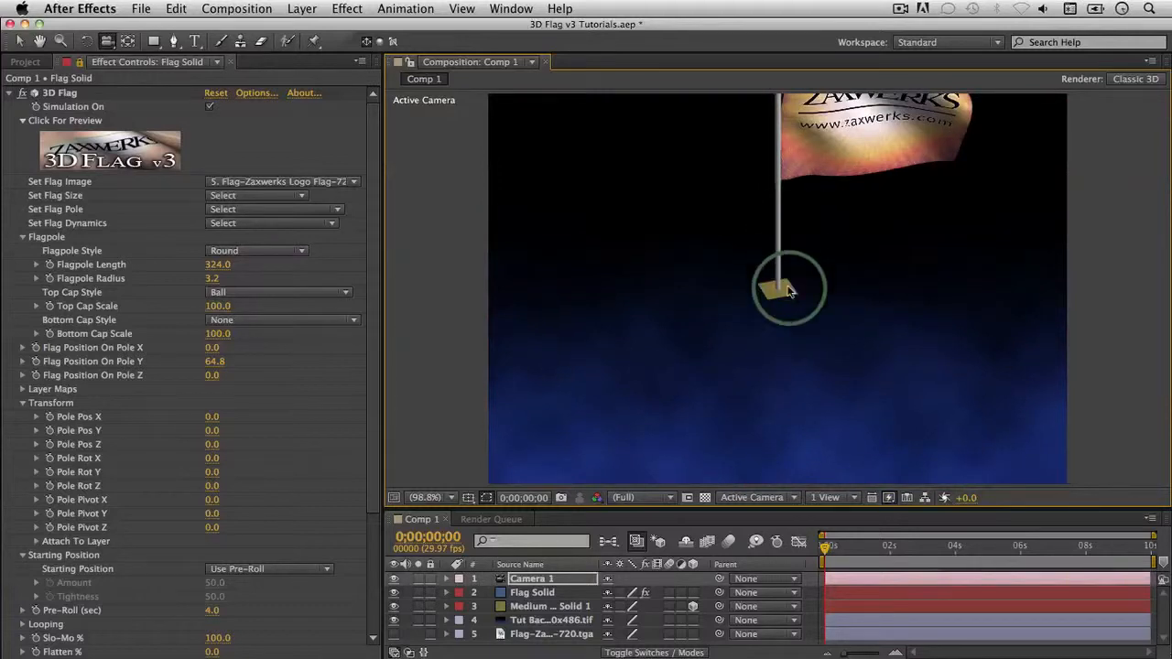
{"action": "left_click_drag", "start_coordinate": [670, 271], "coordinate": [669, 264]}
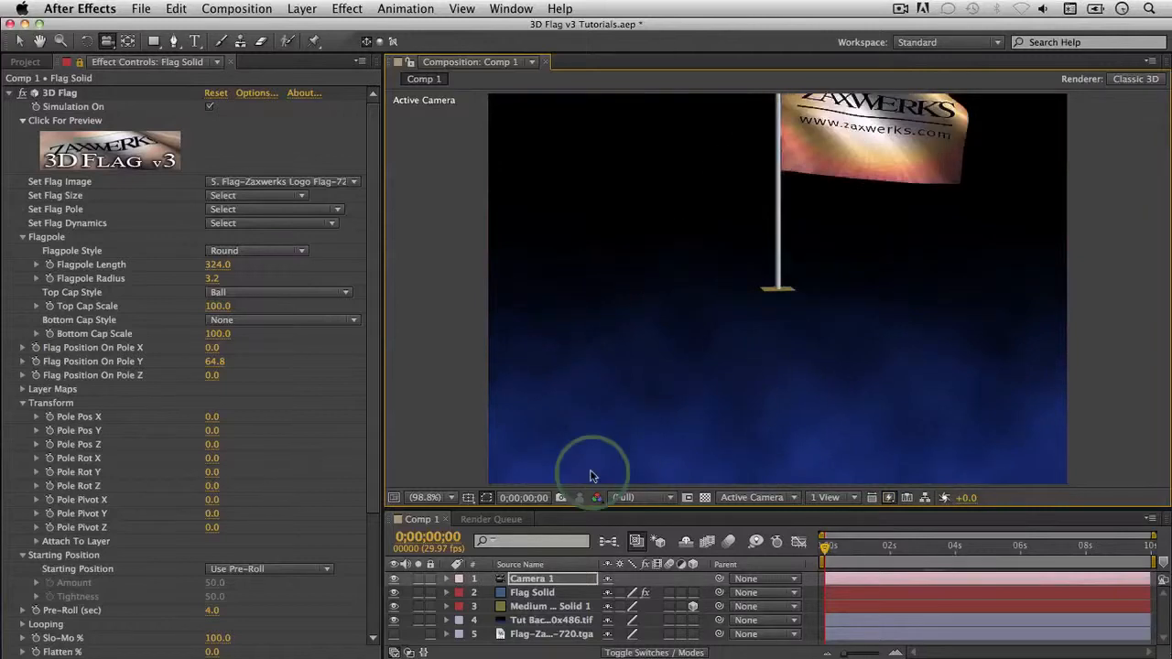
{"action": "left_click", "coordinate": [395, 607]}
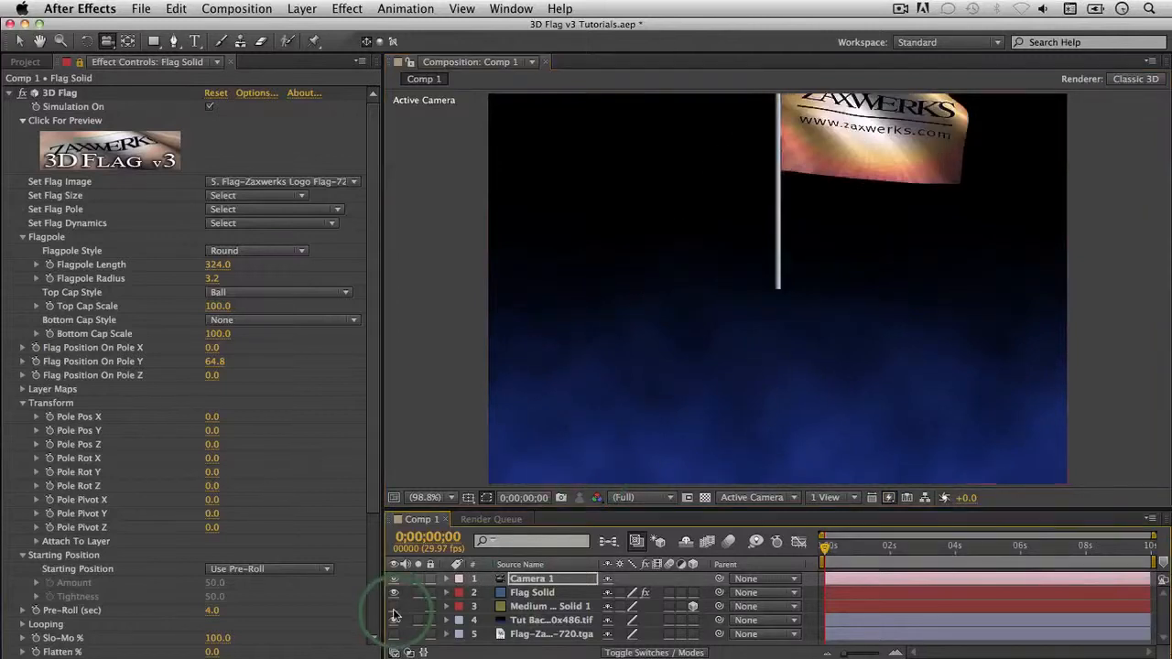
Step: Lower the flag and pole to Pole Pos Y -290 and set Flag Solid to Draft quality
{"action": "left_click", "coordinate": [531, 593]}
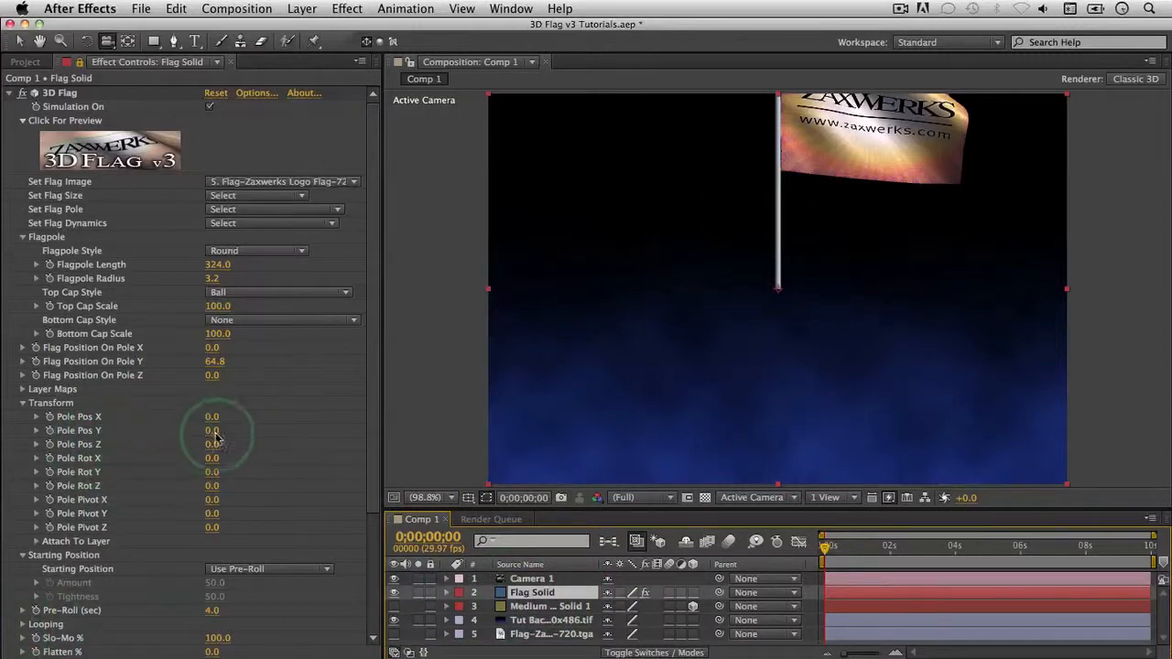
{"action": "mouse_move", "coordinate": [209, 431]}
{"action": "left_mouse_down"}
{"action": "mouse_move", "coordinate": [191, 436]}
{"action": "mouse_move", "coordinate": [206, 439]}
{"action": "left_mouse_up"}
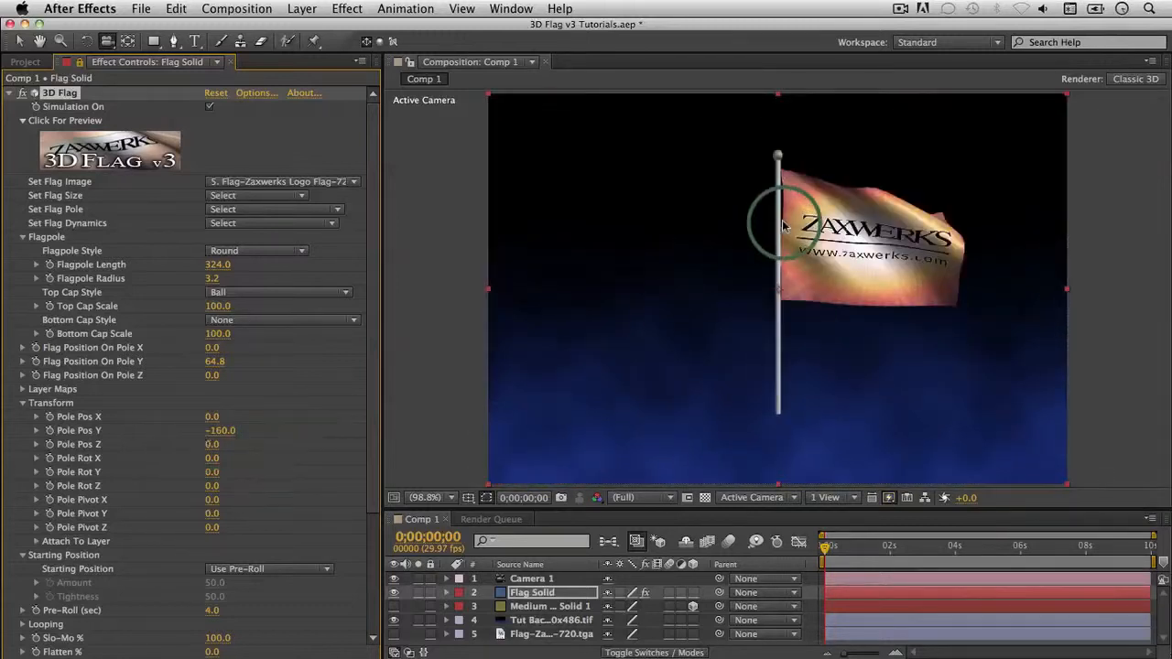
{"action": "left_click", "coordinate": [632, 594]}
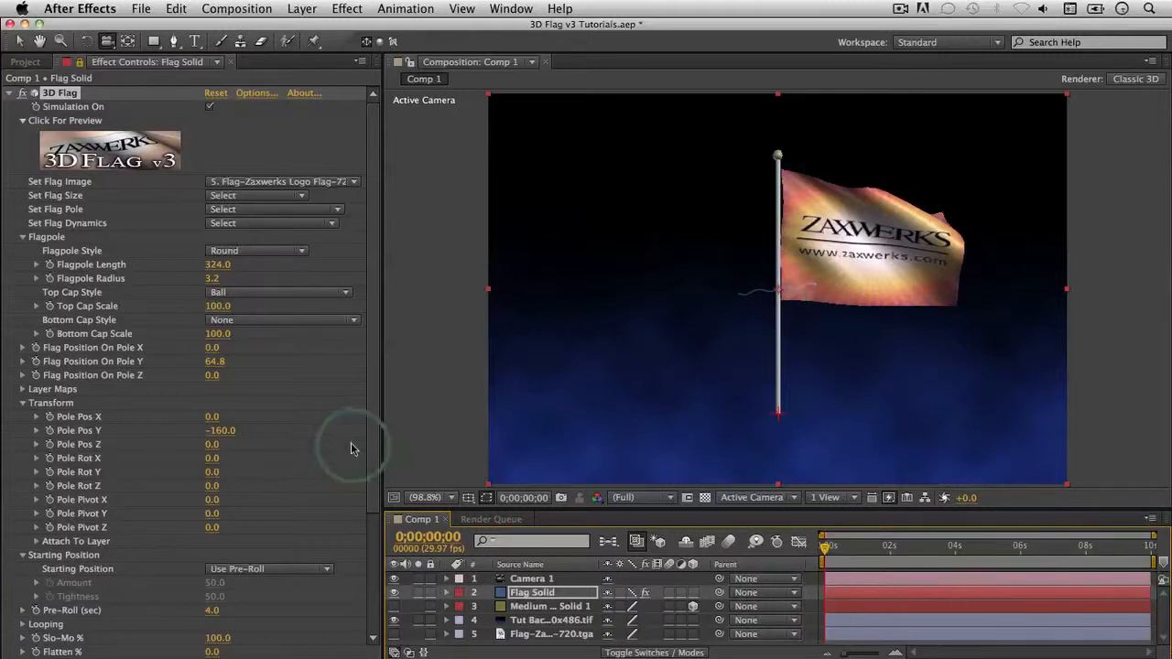
{"action": "scroll", "coordinate": [374, 447], "scroll_direction": "down", "scroll_amount": 5}
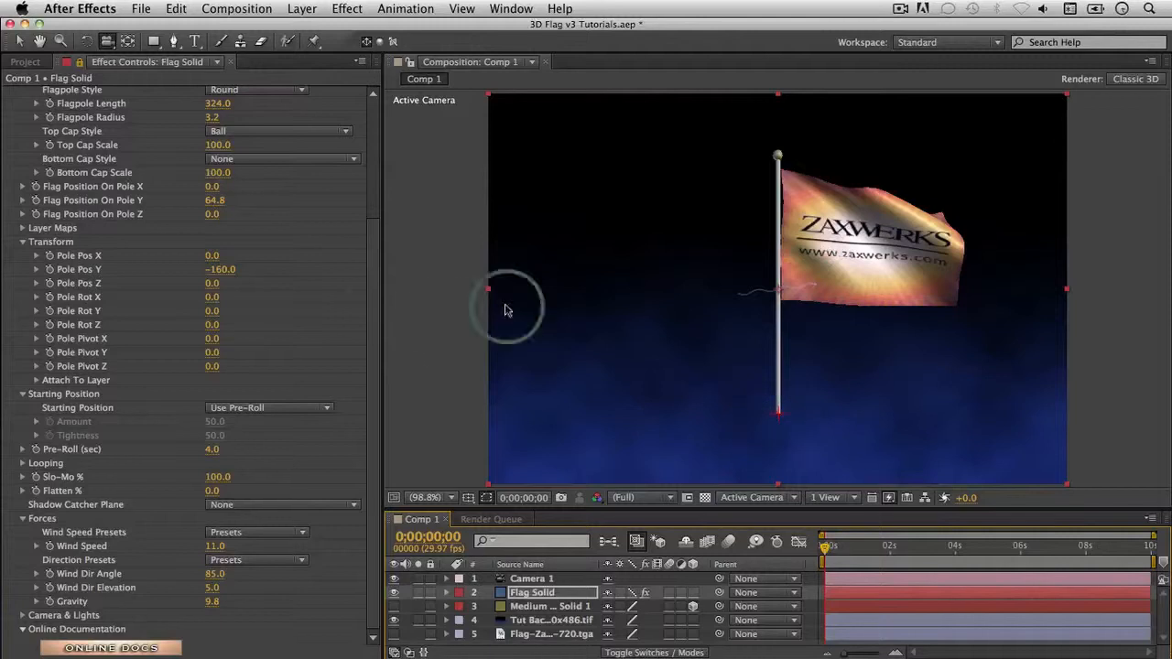
{"action": "left_click_drag", "start_coordinate": [368, 325], "coordinate": [367, 202]}
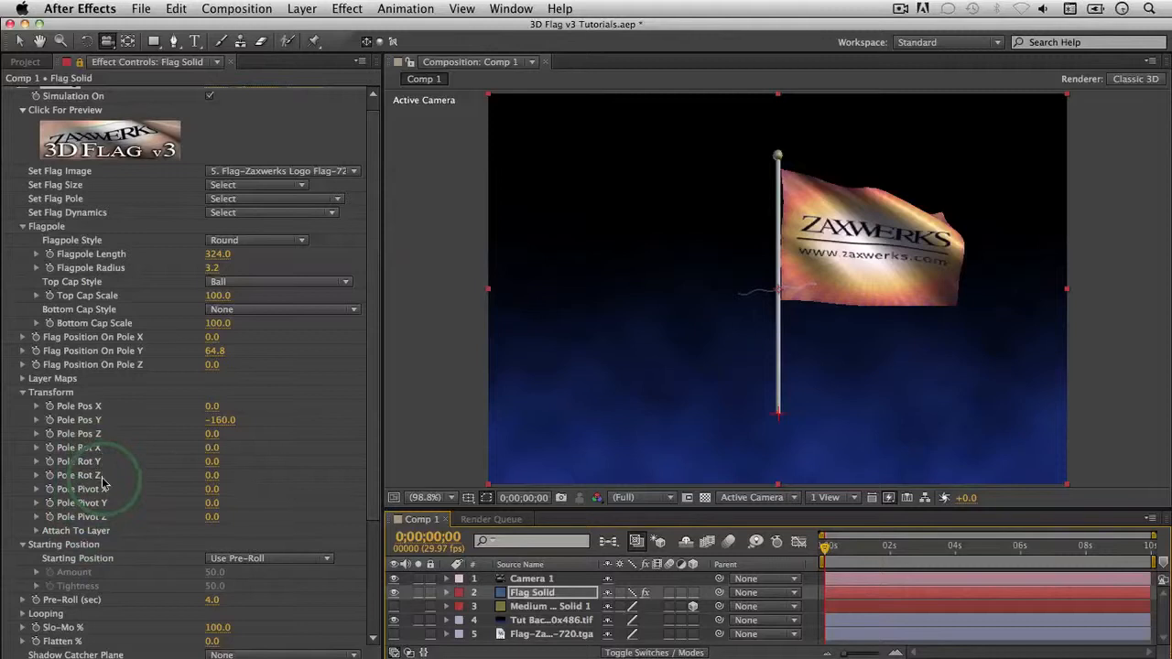
{"action": "mouse_move", "coordinate": [211, 476]}
{"action": "left_mouse_down"}
{"action": "mouse_move", "coordinate": [191, 482]}
{"action": "mouse_move", "coordinate": [204, 478]}
{"action": "left_mouse_up"}
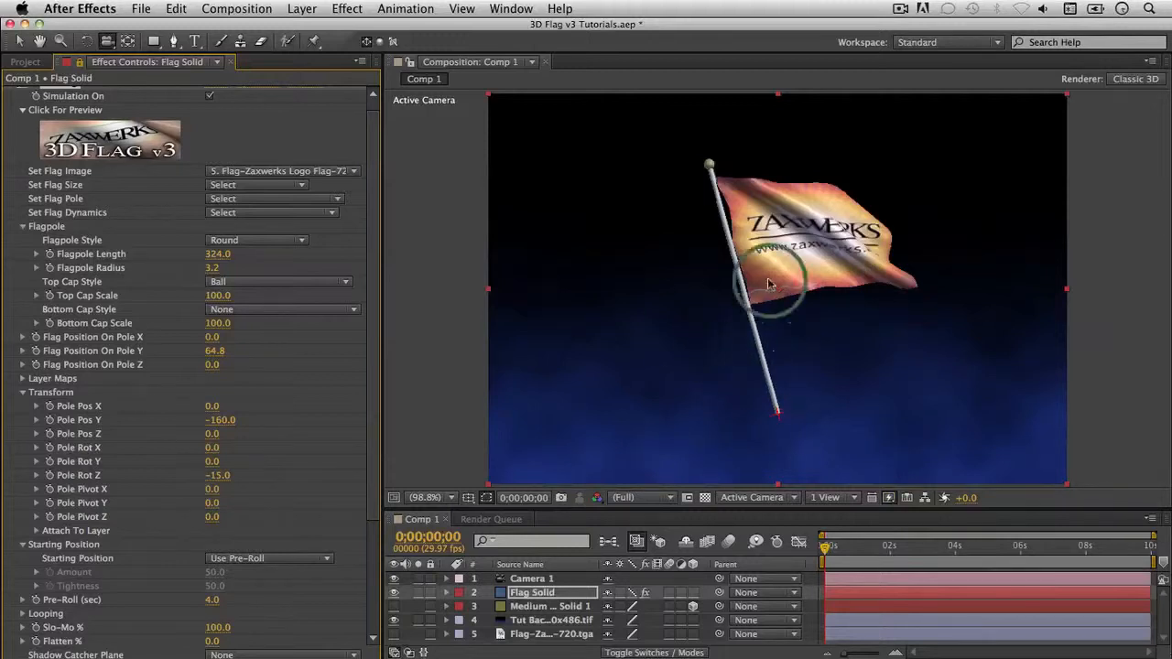
{"action": "key", "text": "super+z"}
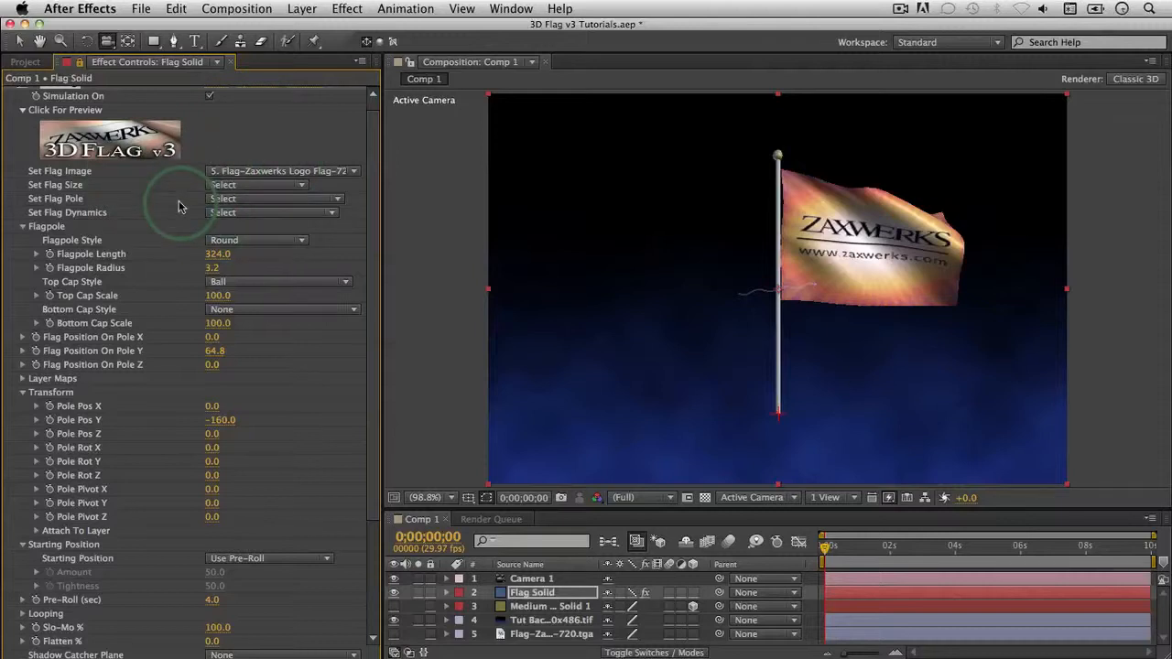
Step: Try the Set Flag Size presets 50 and larger sizes such as 400, finishing on a smaller preset
{"action": "left_click", "coordinate": [262, 189]}
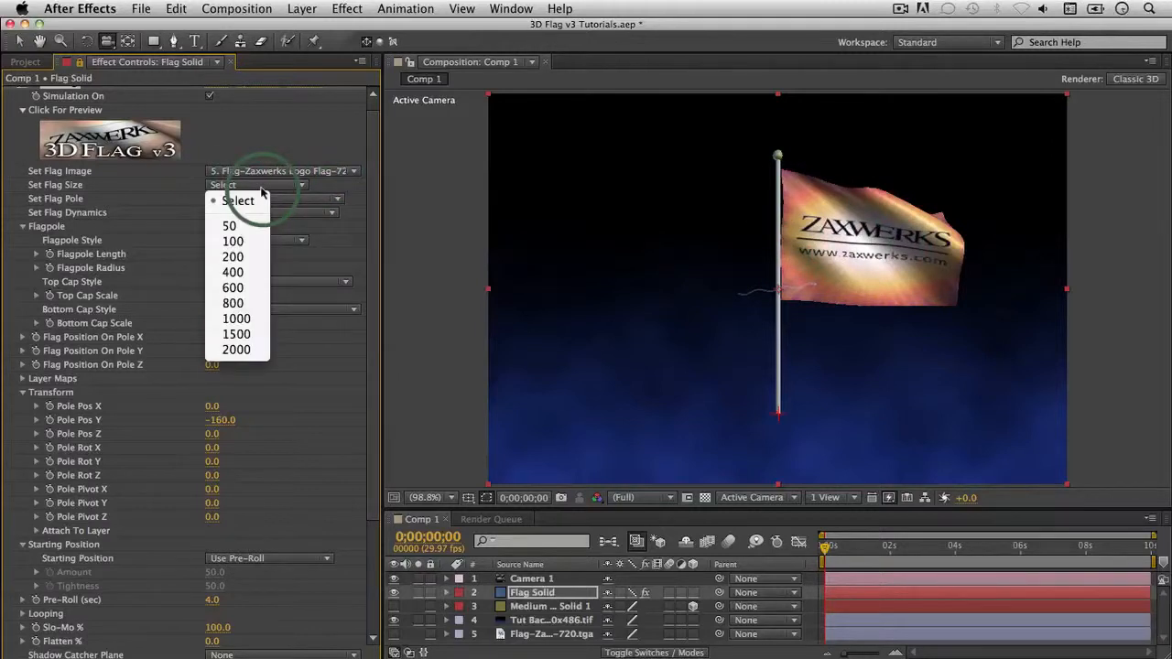
{"action": "left_click", "coordinate": [231, 226]}
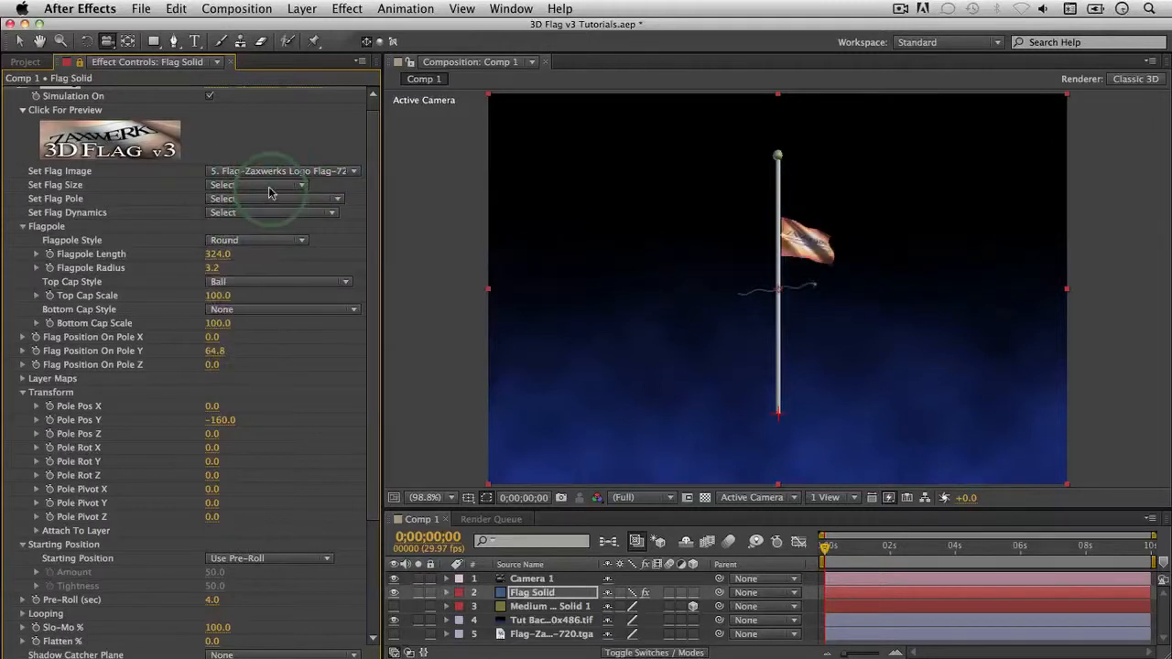
{"action": "left_click", "coordinate": [268, 192]}
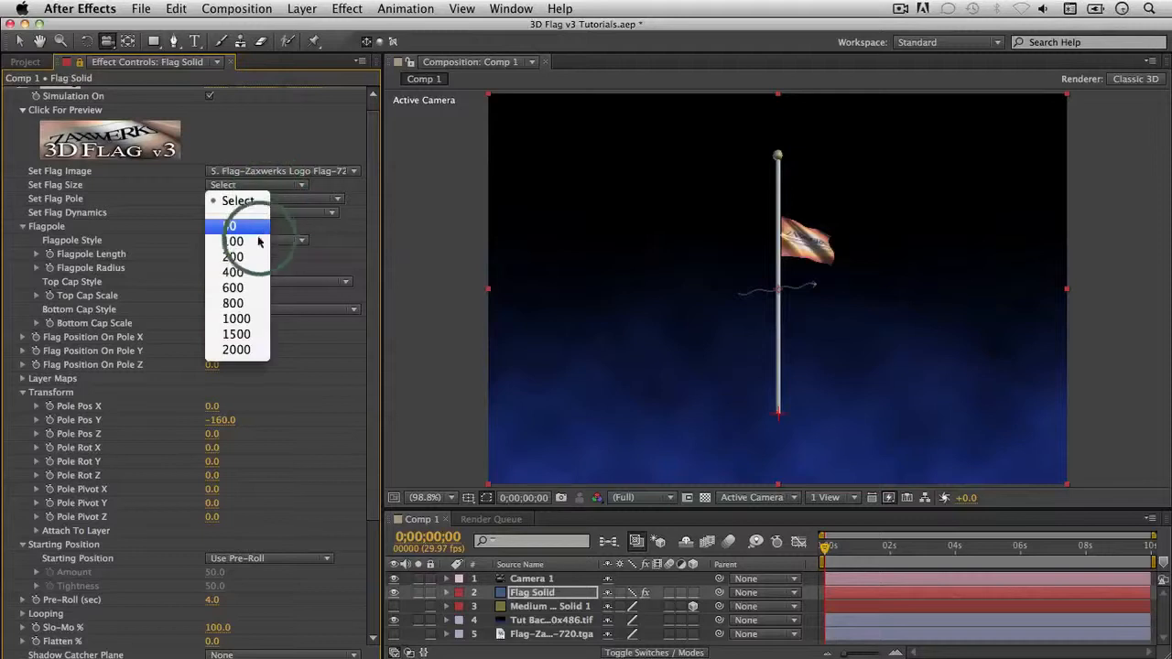
{"action": "left_click", "coordinate": [268, 199]}
{"action": "left_click", "coordinate": [117, 146]}
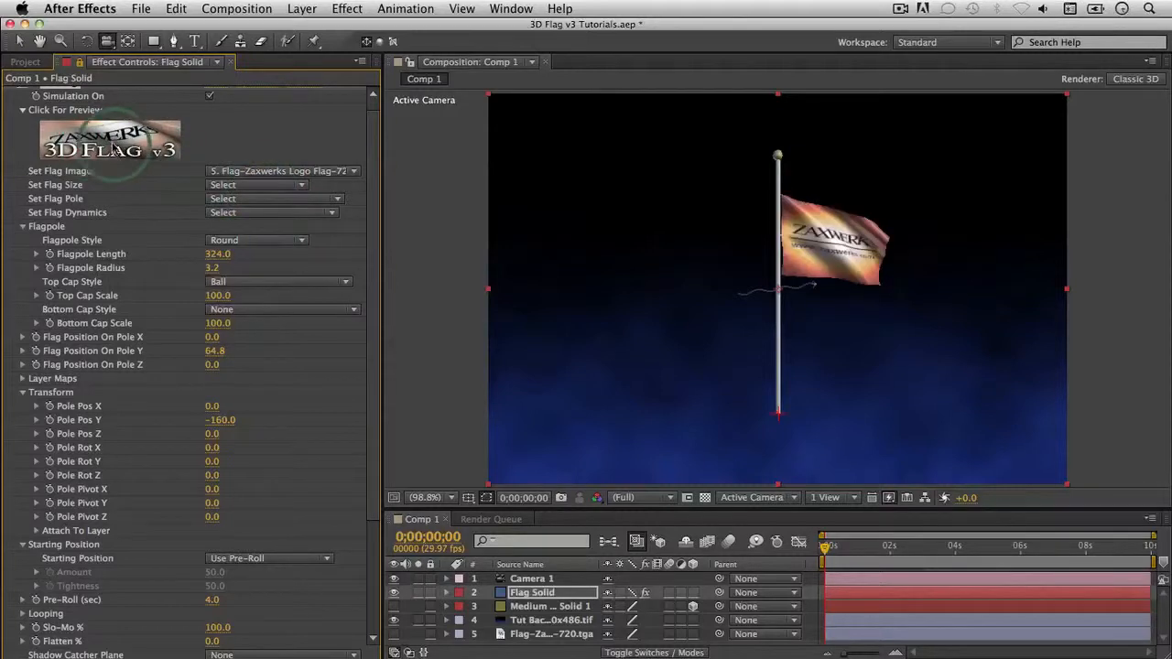
{"action": "left_click", "coordinate": [268, 199]}
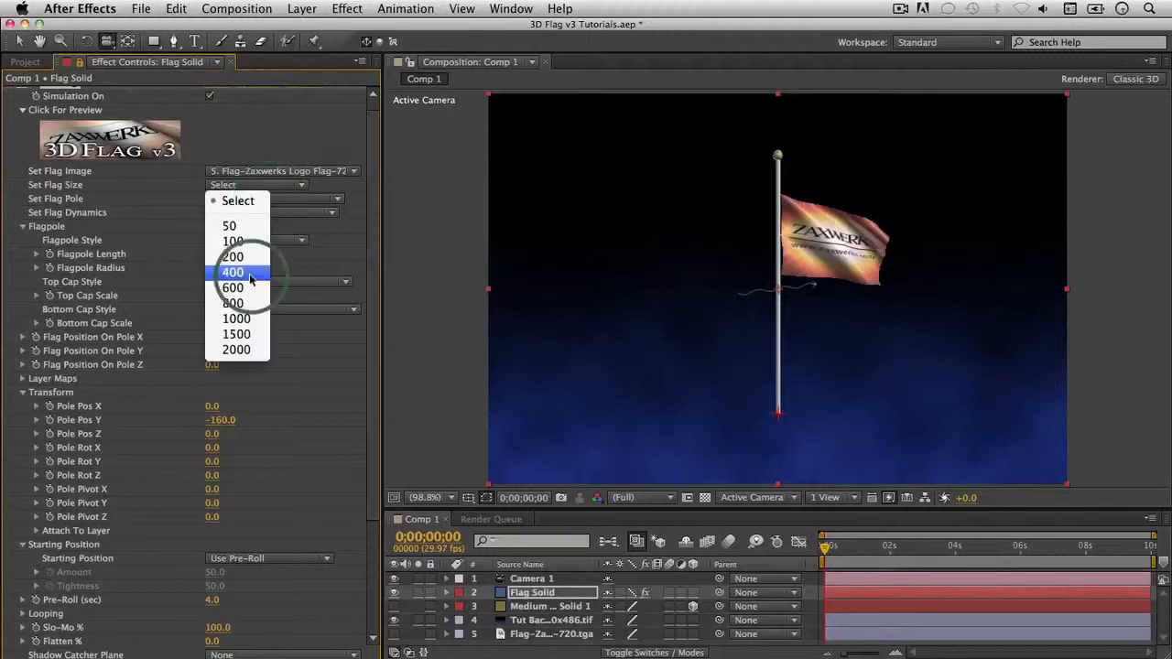
{"action": "left_click", "coordinate": [250, 265]}
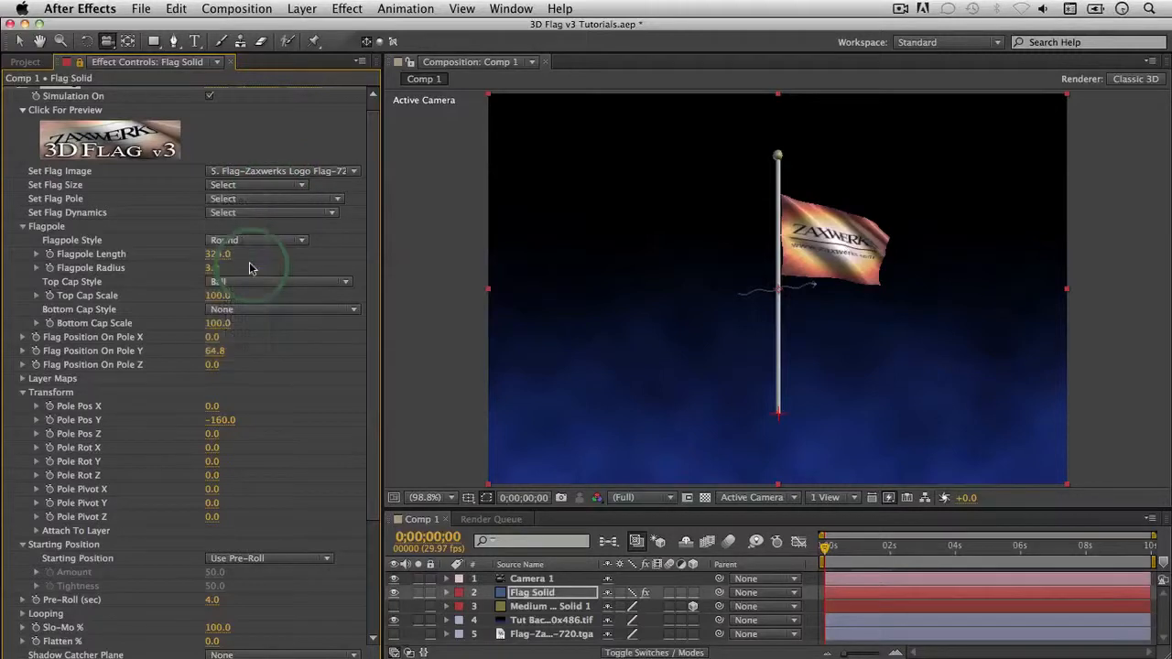
{"action": "left_click", "coordinate": [265, 199]}
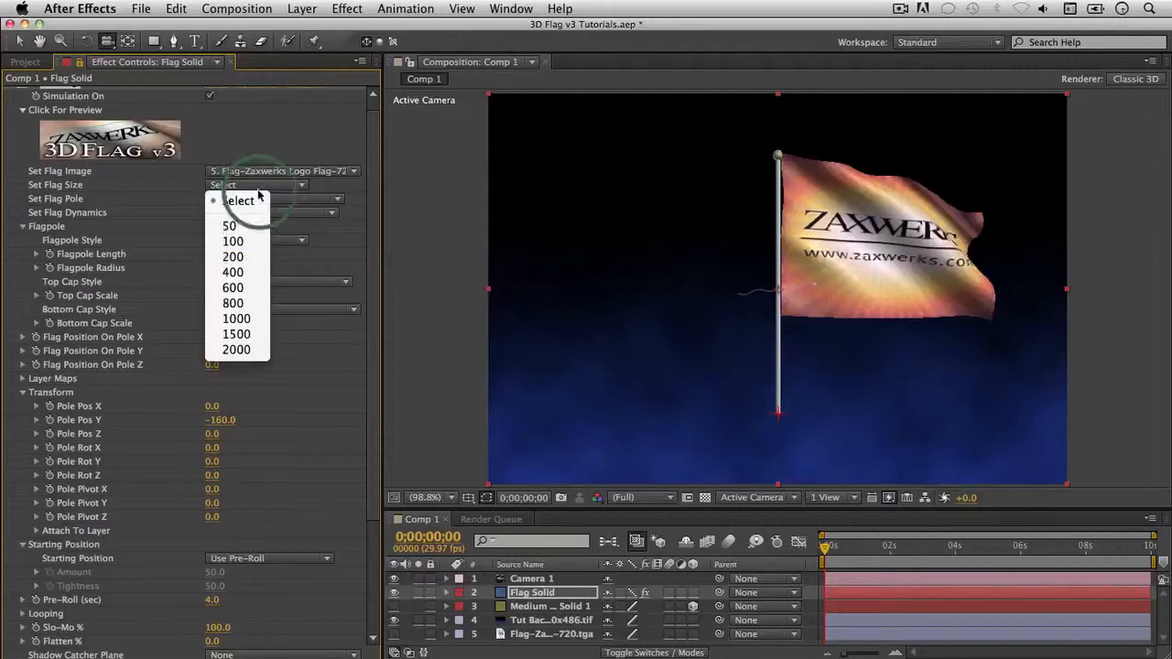
{"action": "left_click", "coordinate": [254, 243]}
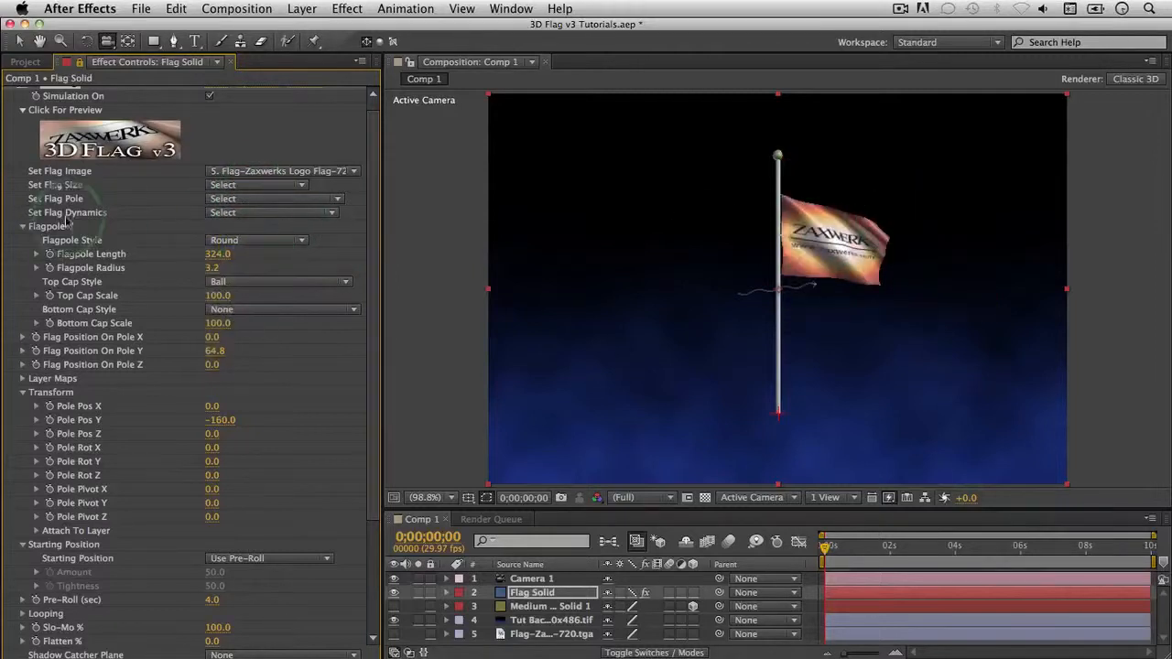
Step: Try the short Single Pole and short Double Pole presets, then return to a medium single pole
{"action": "left_click", "coordinate": [262, 200]}
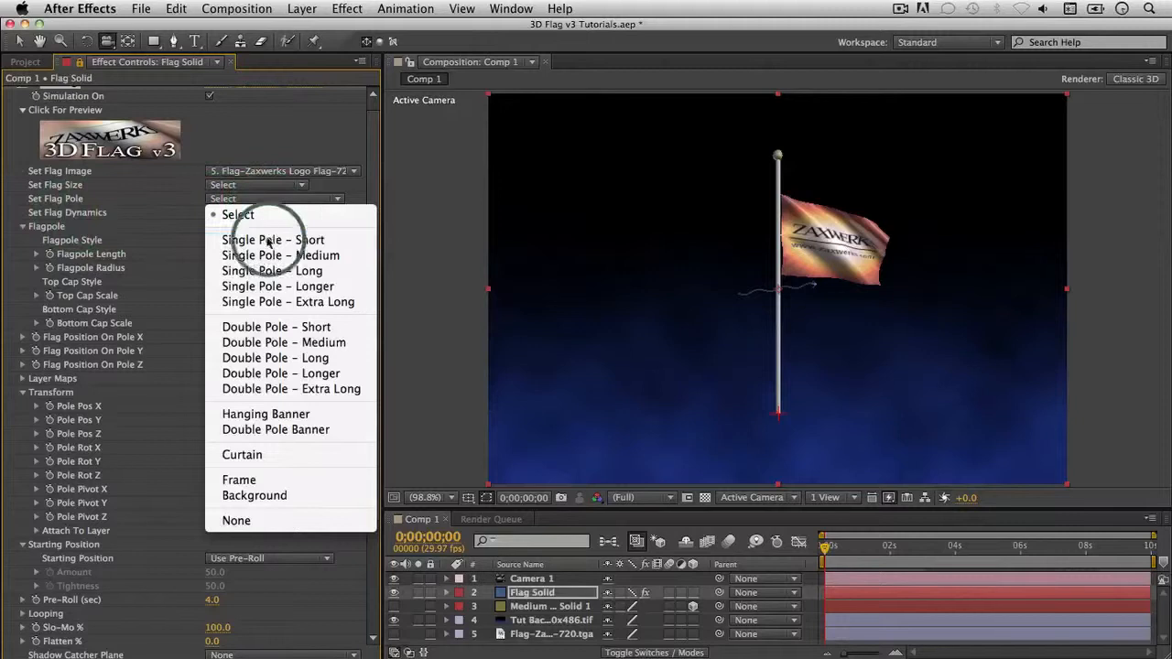
{"action": "left_click", "coordinate": [322, 244]}
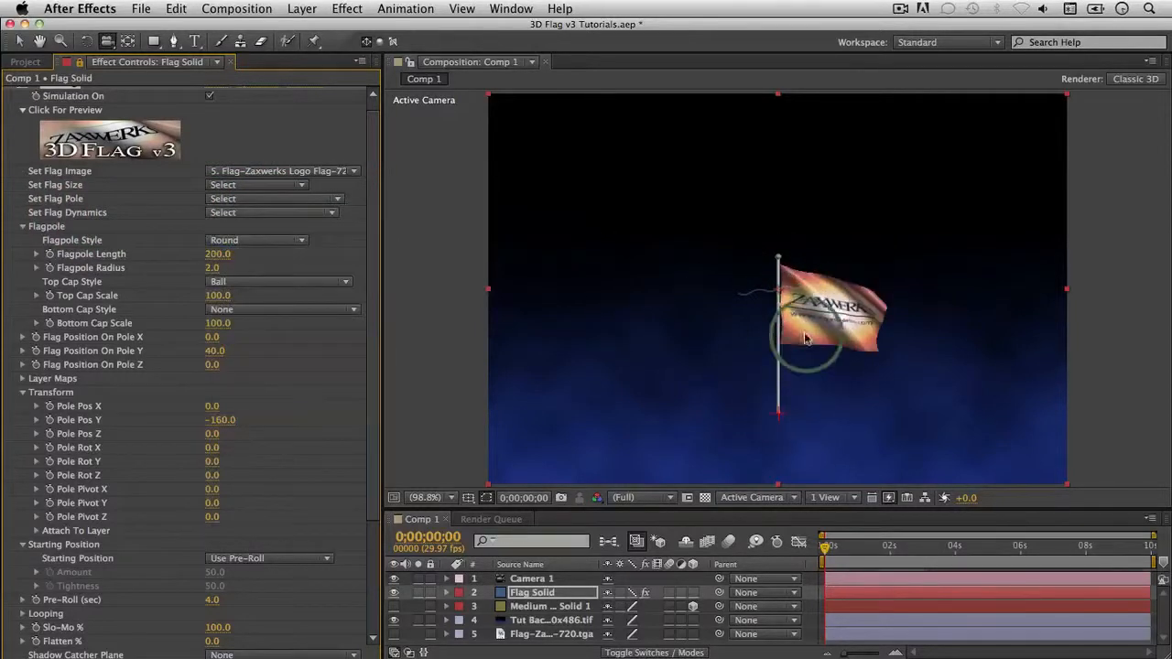
{"action": "left_click", "coordinate": [283, 201]}
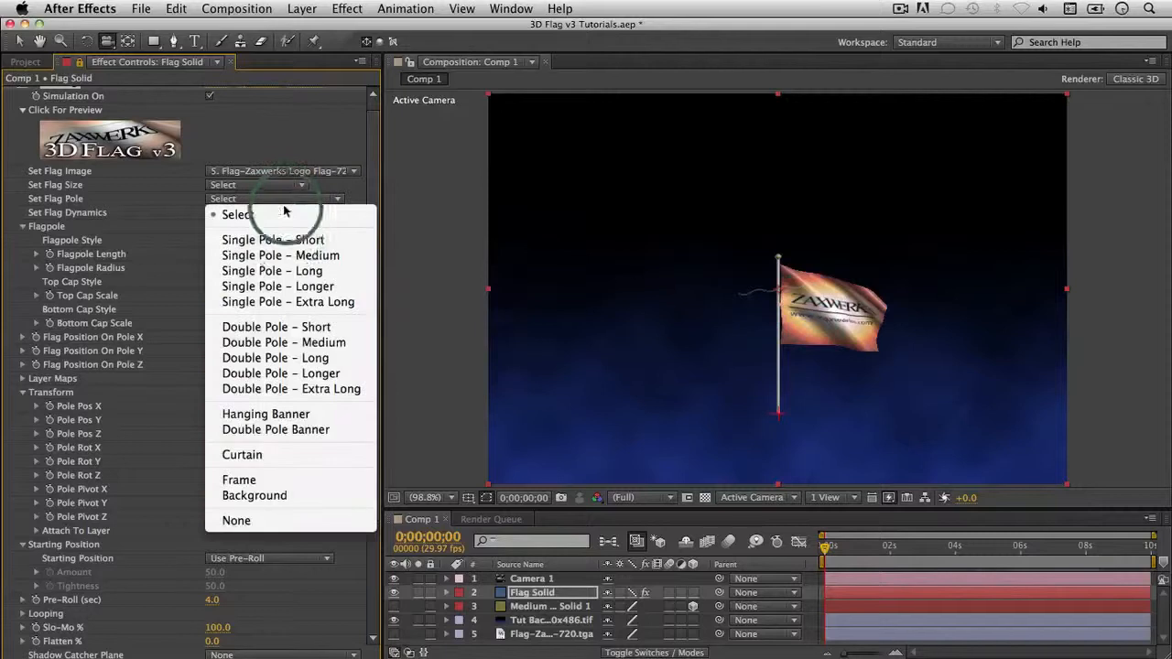
{"action": "left_click", "coordinate": [279, 328]}
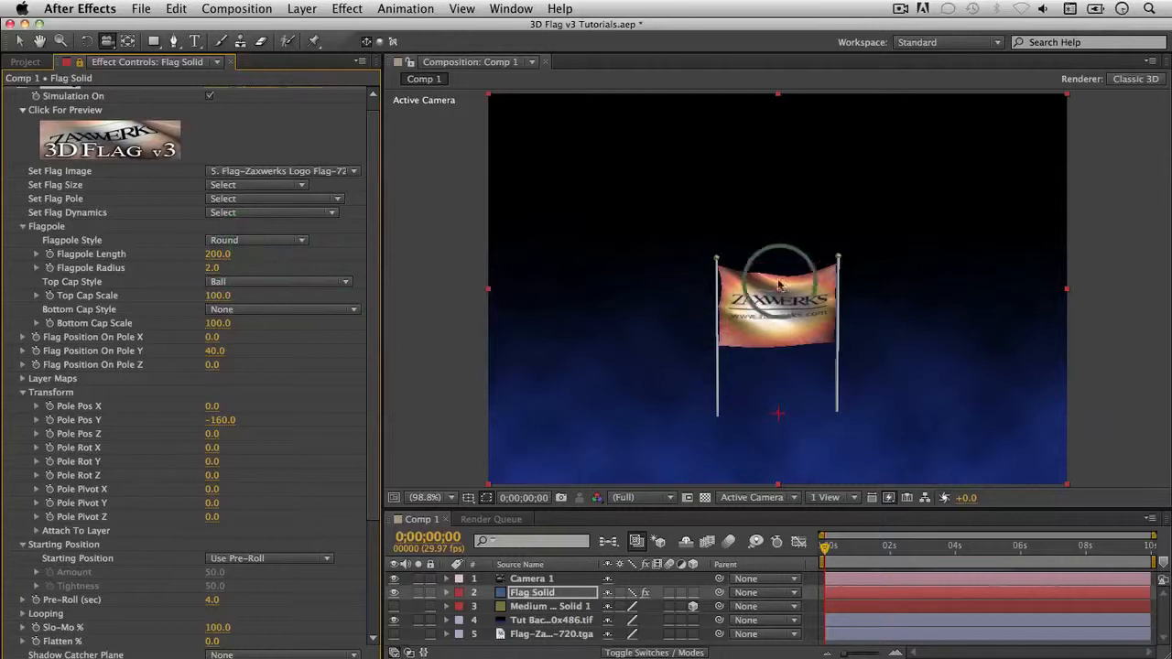
{"action": "left_click", "coordinate": [271, 206]}
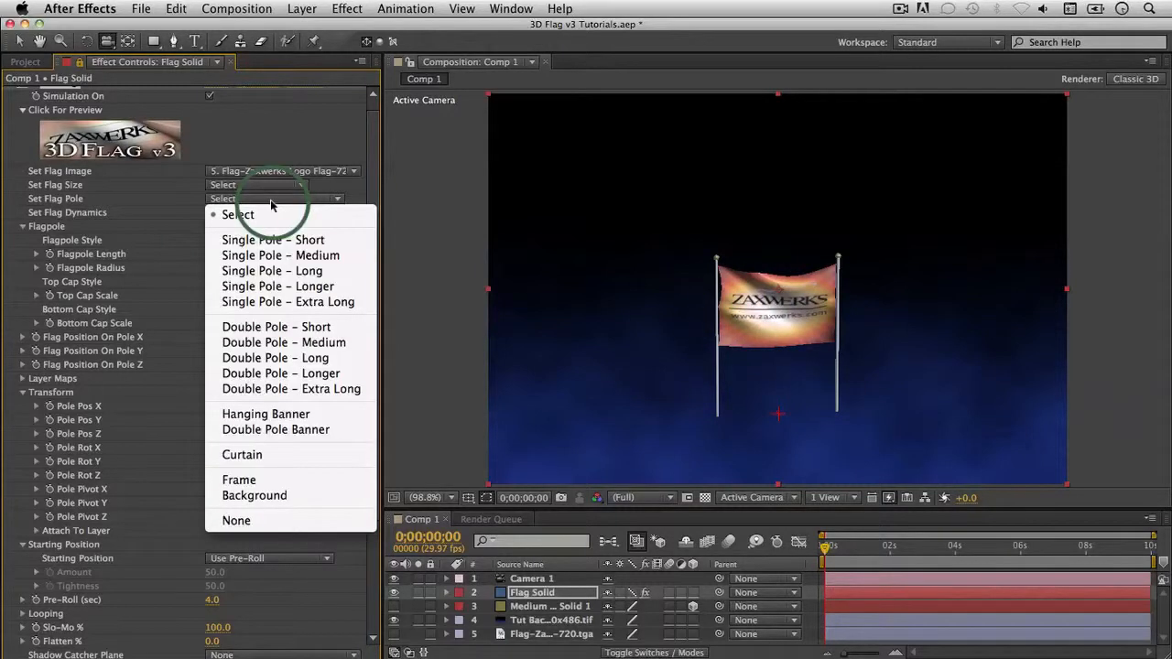
{"action": "left_click", "coordinate": [302, 254]}
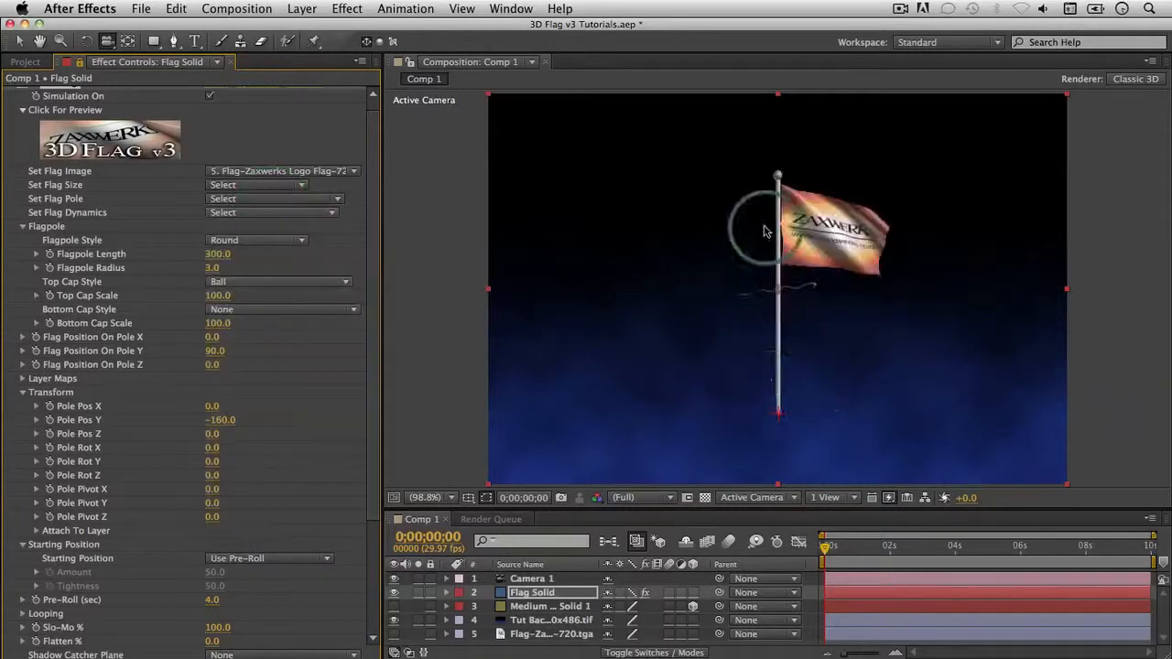
Step: Compare Single Pole - Long, then settle on Single Pole - Medium (length 300, radius 3.0)
{"action": "left_click", "coordinate": [273, 202]}
{"action": "left_click", "coordinate": [265, 266]}
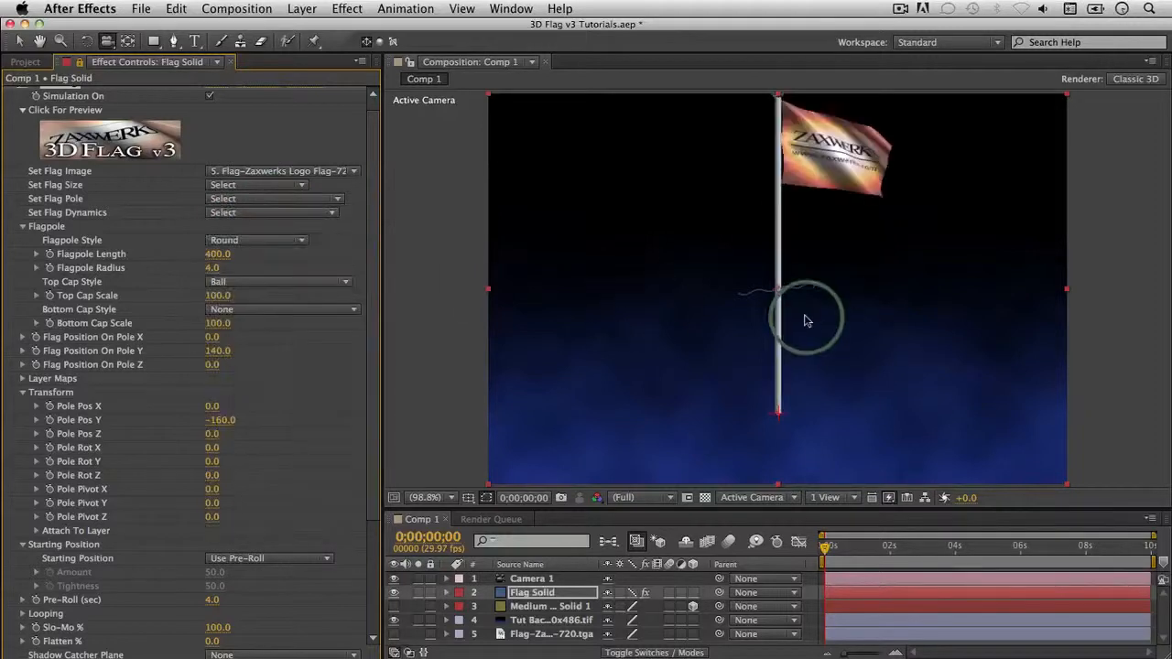
{"action": "left_click", "coordinate": [264, 212]}
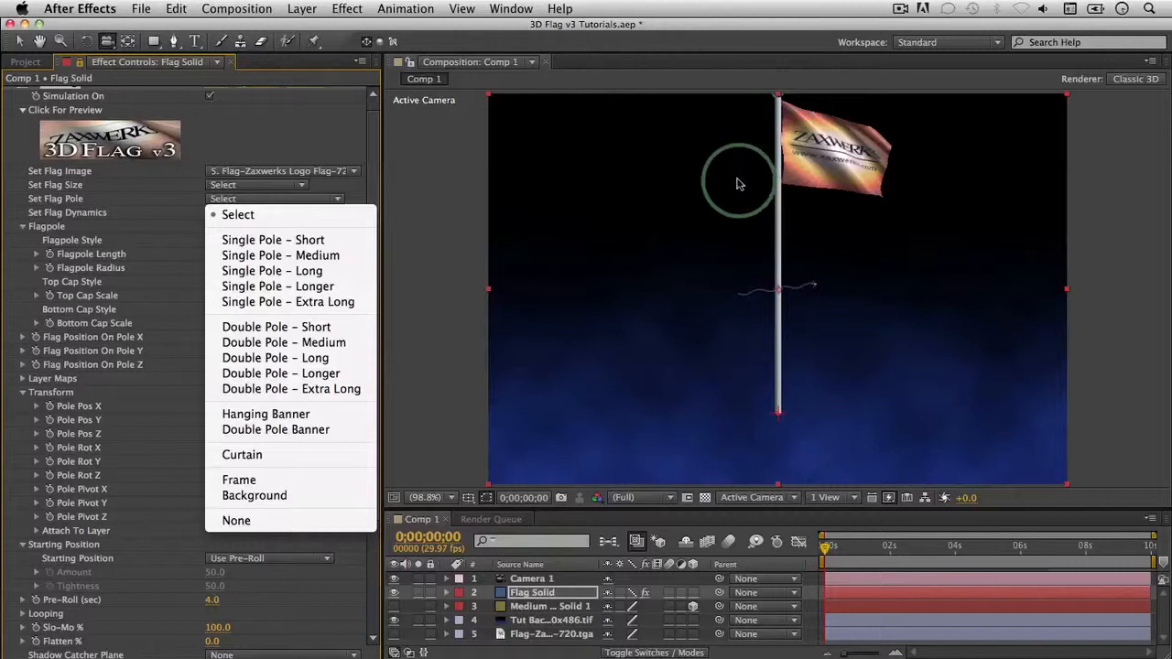
{"action": "left_click", "coordinate": [274, 272]}
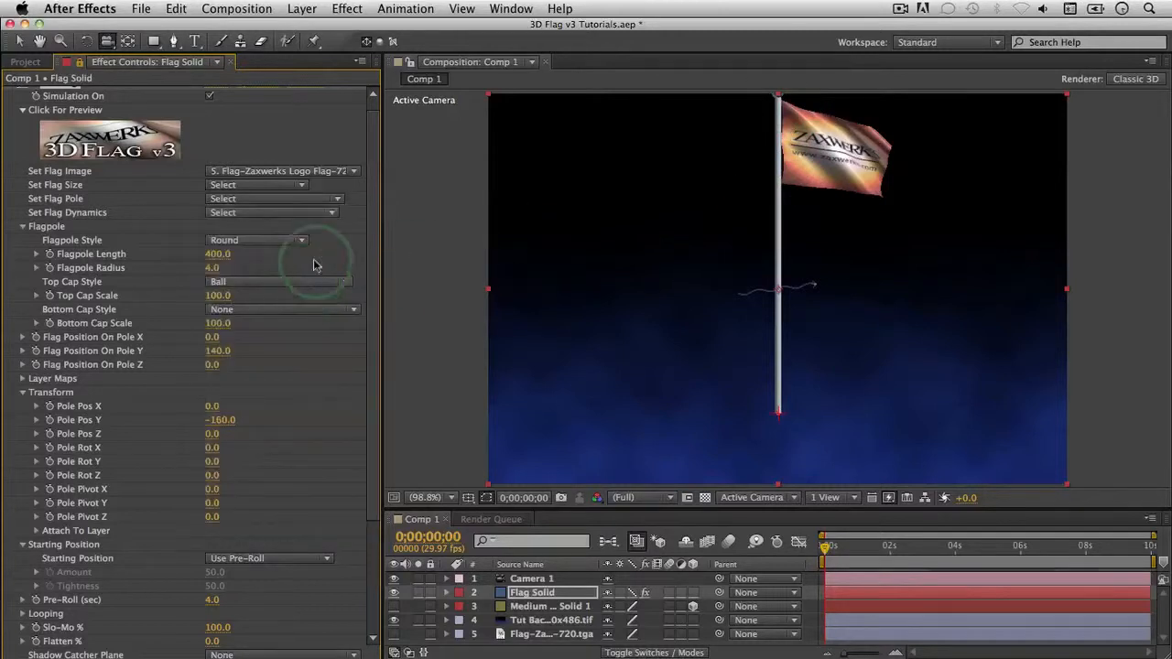
{"action": "left_click", "coordinate": [293, 199]}
{"action": "left_click", "coordinate": [292, 257]}
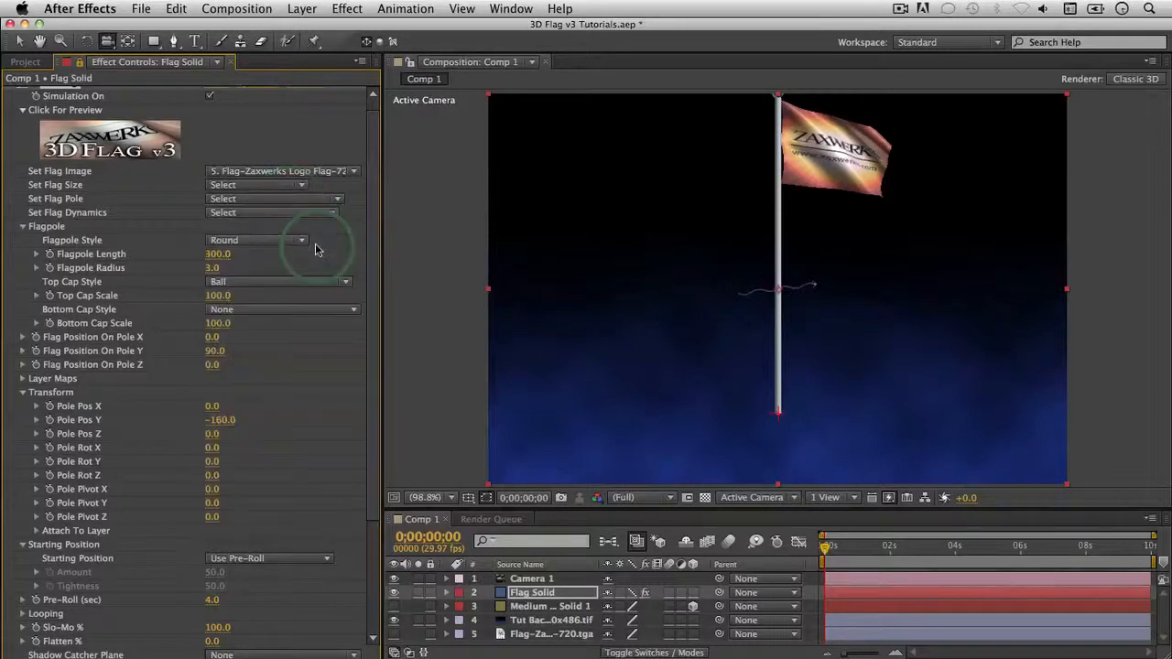
Step: Try Hanging Banner, Double Pole Banner and framed banner presets, then return to Single Pole - Medium
{"action": "left_click", "coordinate": [275, 200]}
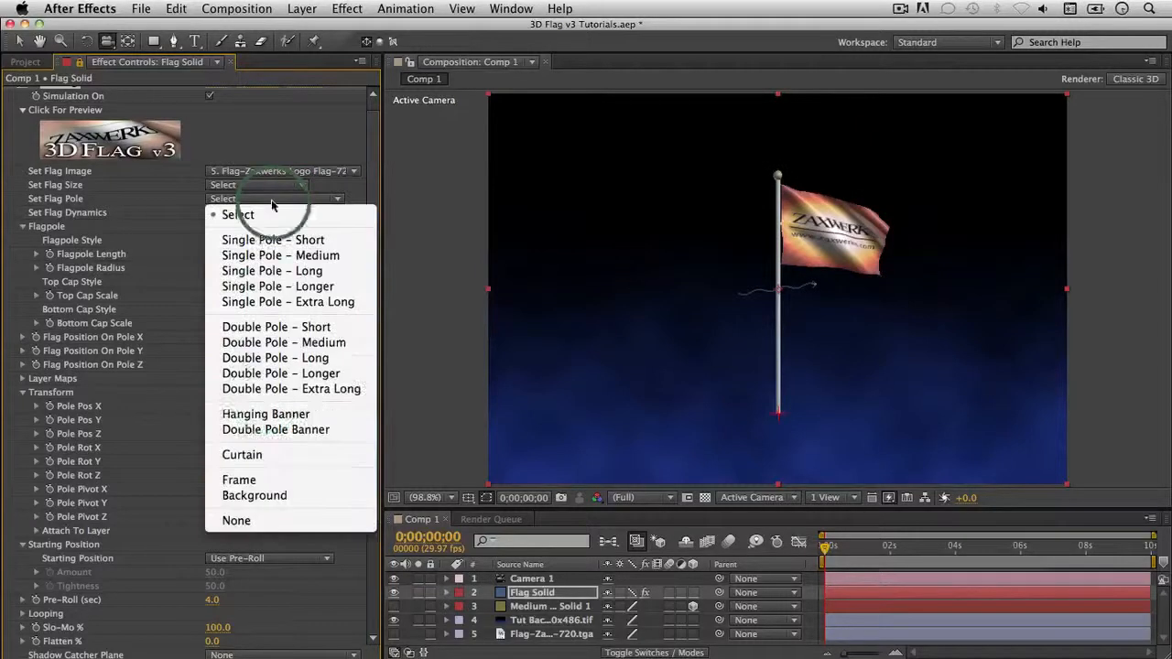
{"action": "left_click", "coordinate": [263, 417]}
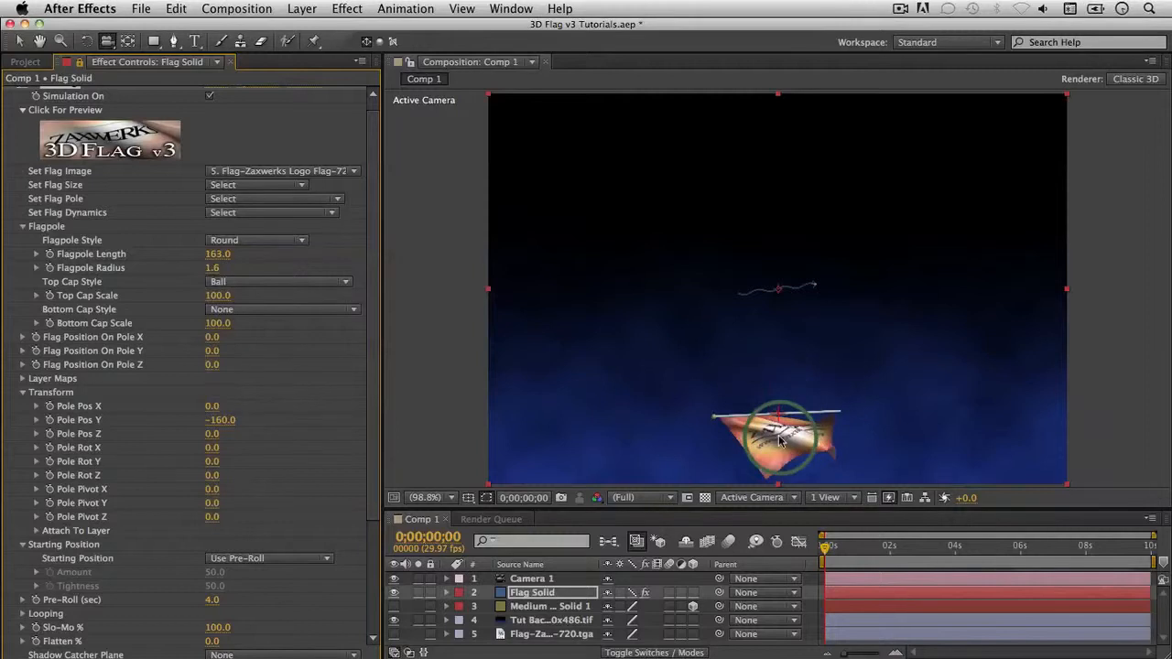
{"action": "left_click", "coordinate": [262, 213]}
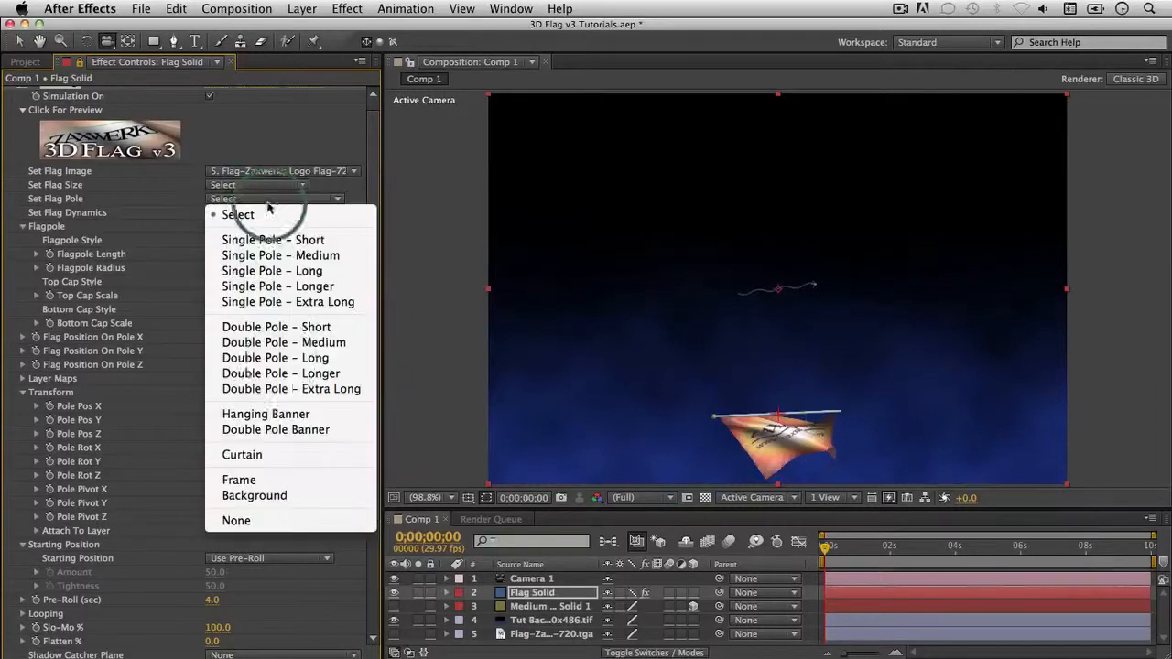
{"action": "left_click", "coordinate": [282, 431]}
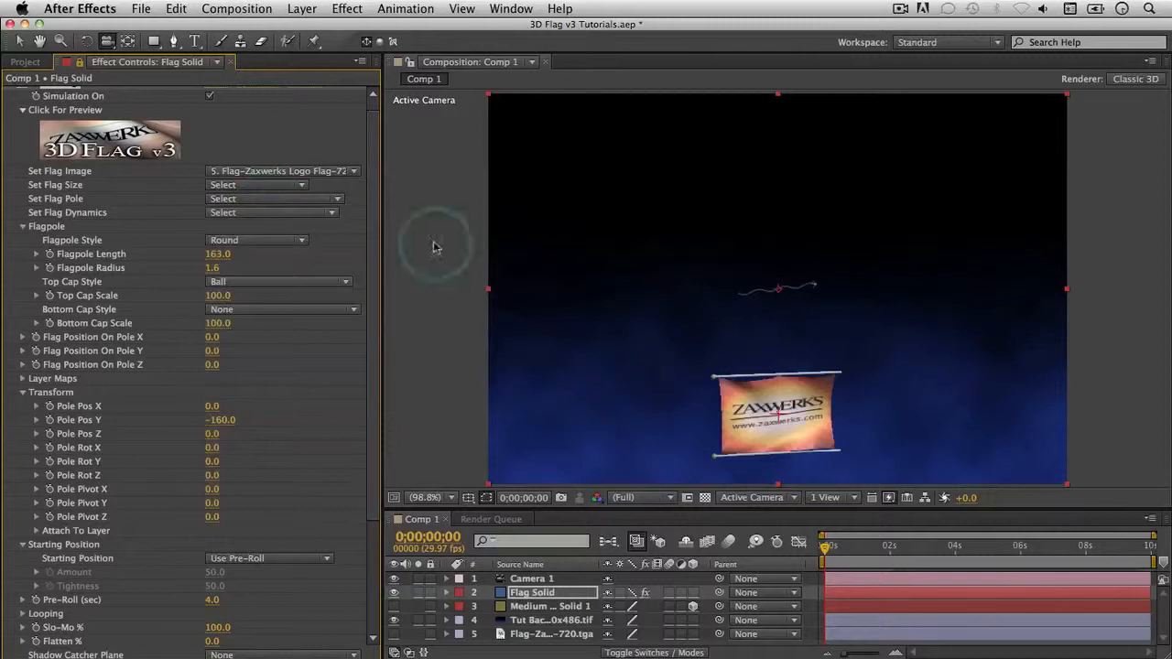
{"action": "left_click", "coordinate": [284, 212]}
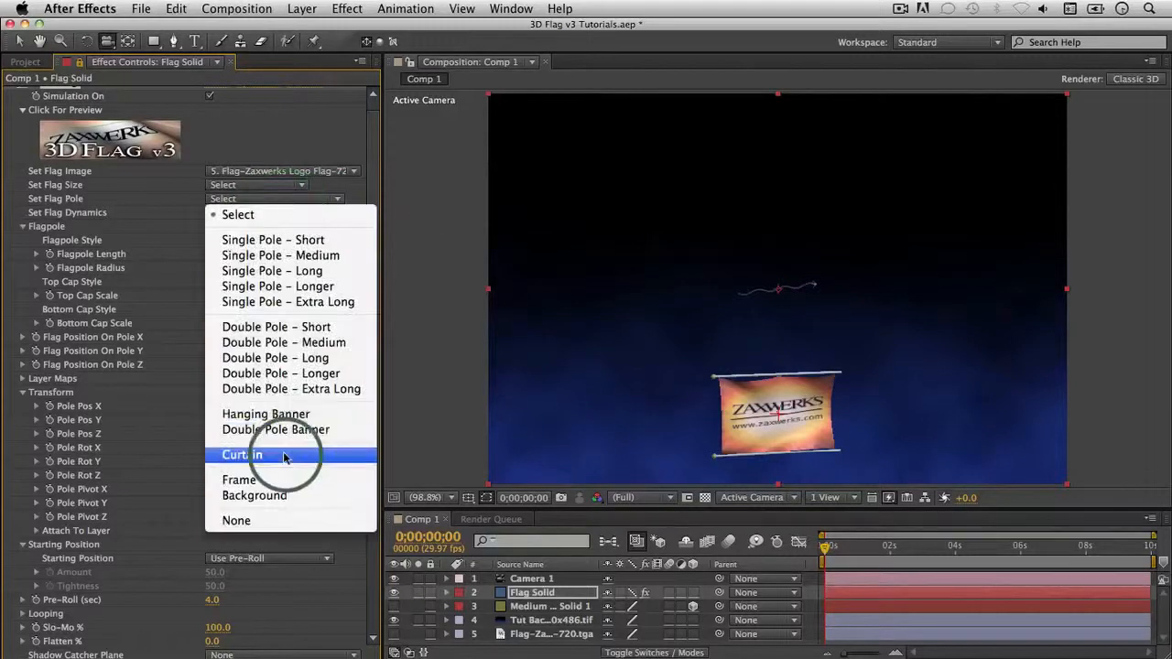
{"action": "left_click", "coordinate": [283, 486]}
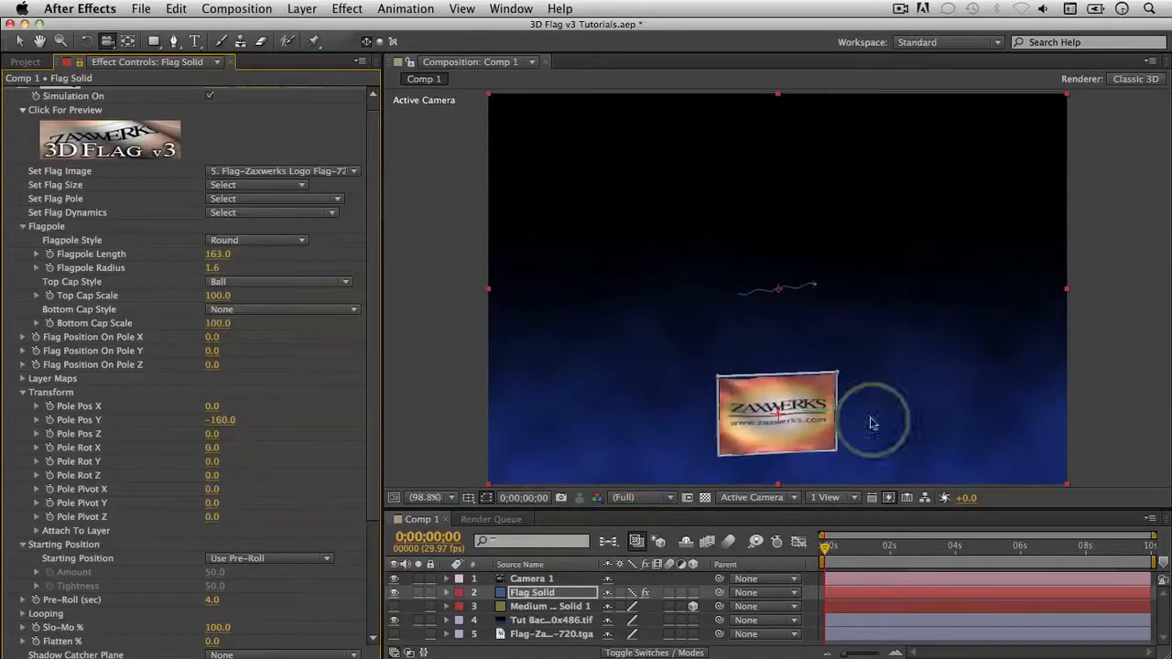
{"action": "left_click", "coordinate": [275, 199]}
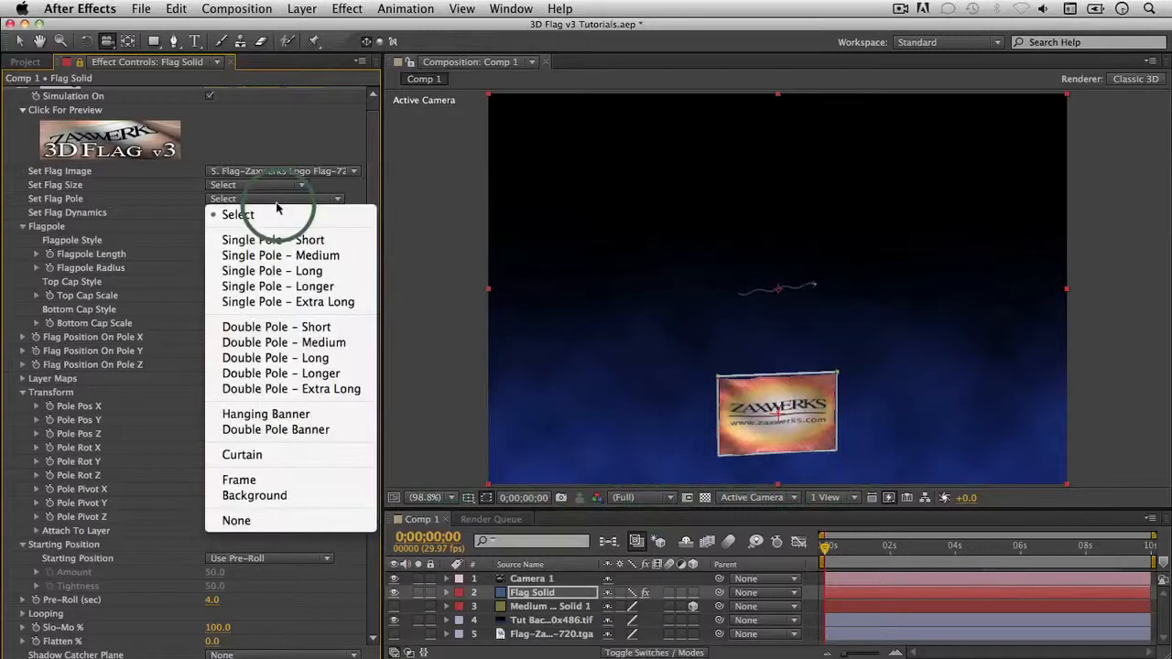
{"action": "left_click", "coordinate": [289, 255]}
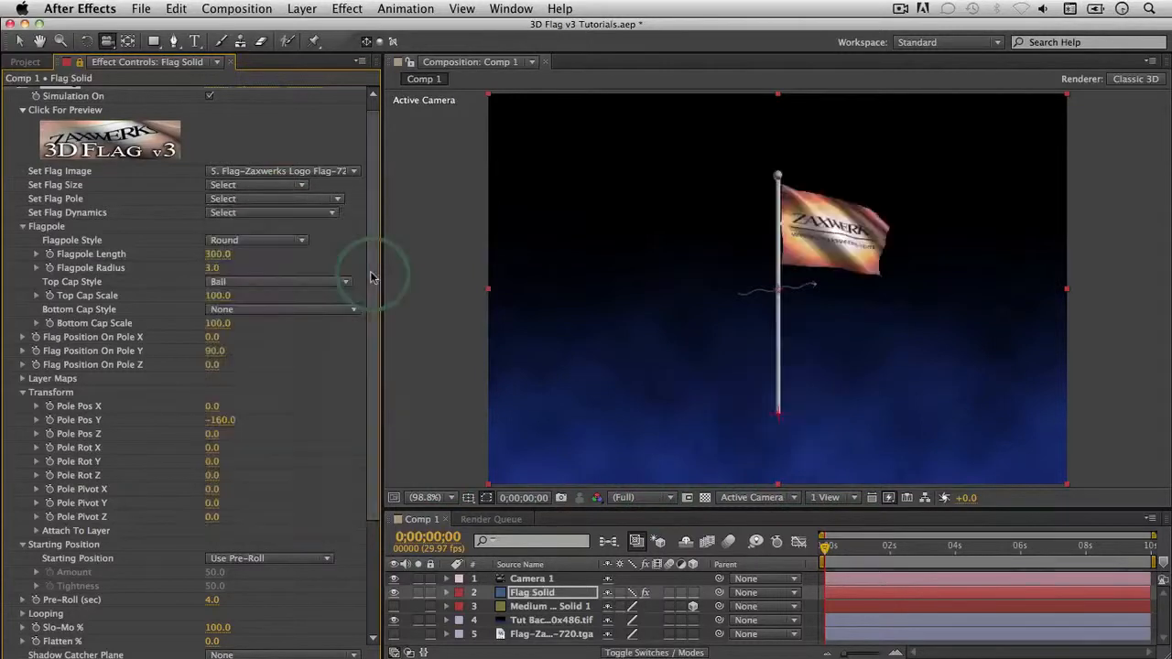
{"action": "left_click", "coordinate": [271, 245]}
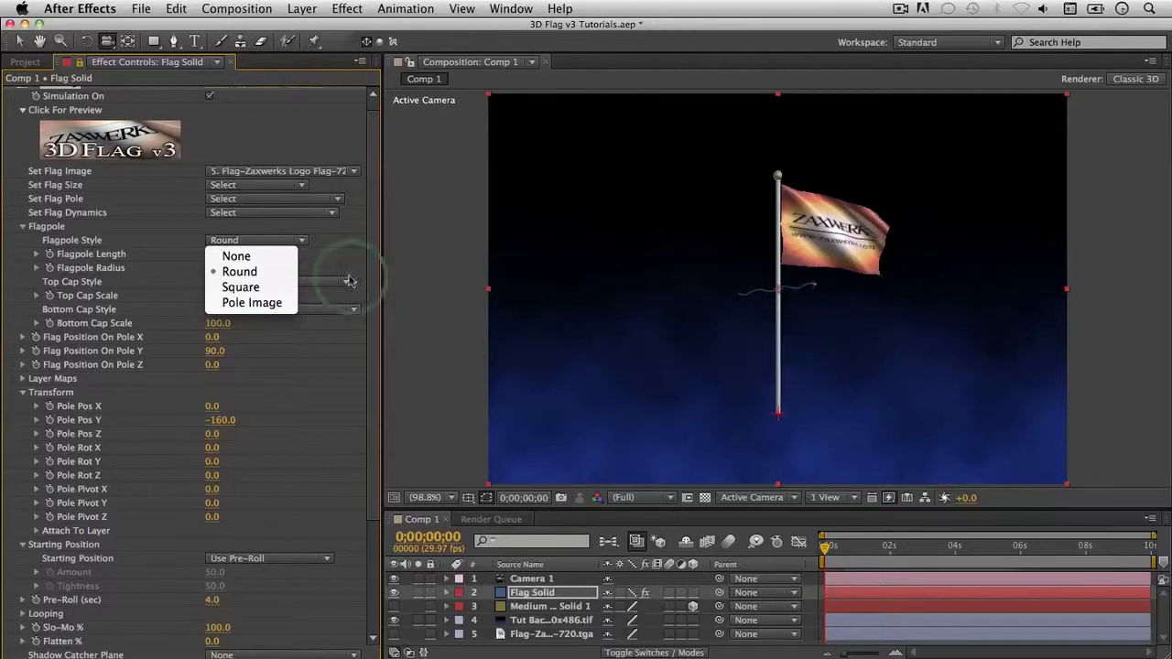
{"action": "left_click", "coordinate": [313, 358]}
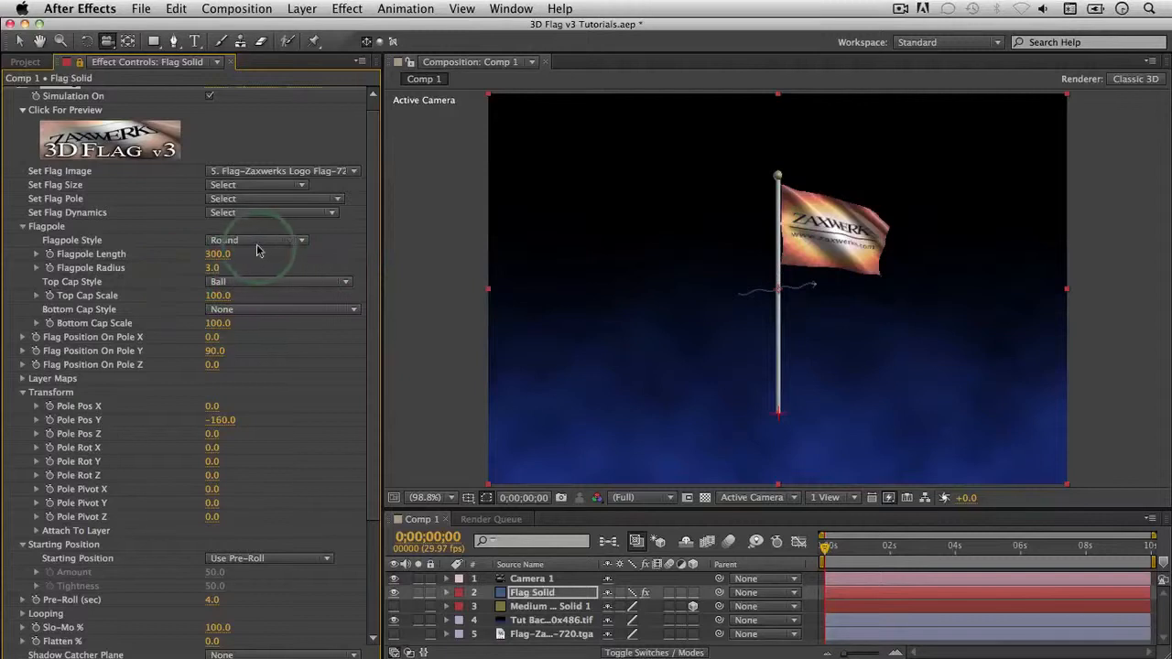
Step: Try Ball On Spike and Ball Ornament top caps, settling on Circle Plate Horizontal Pole
{"action": "left_click", "coordinate": [278, 284]}
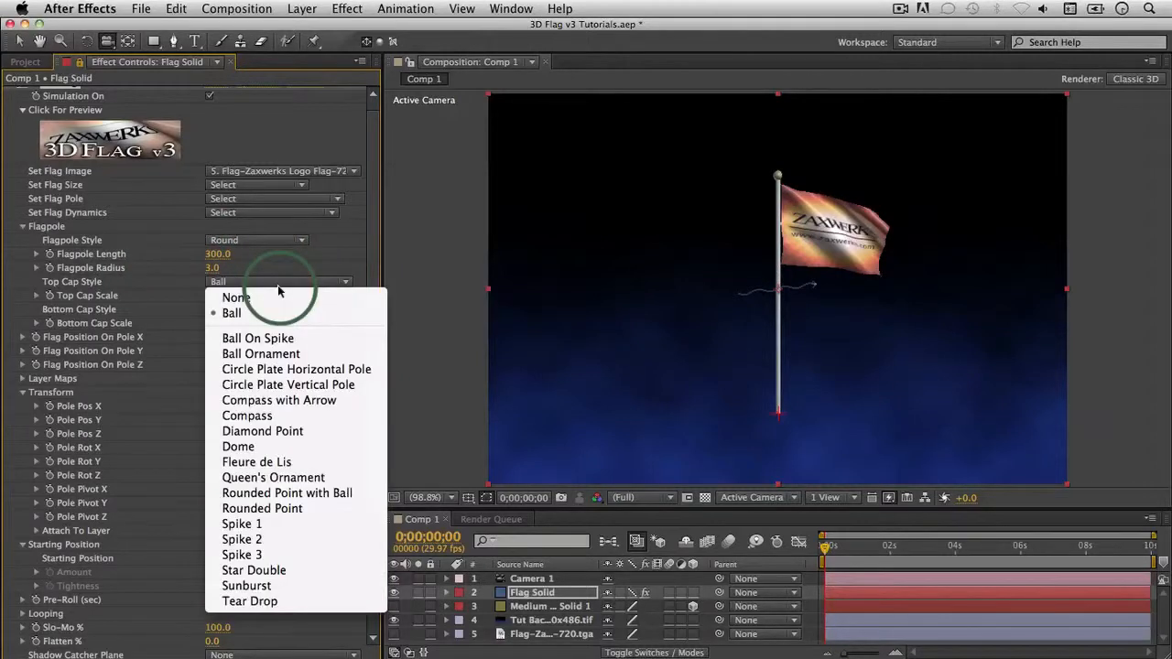
{"action": "left_click", "coordinate": [284, 338]}
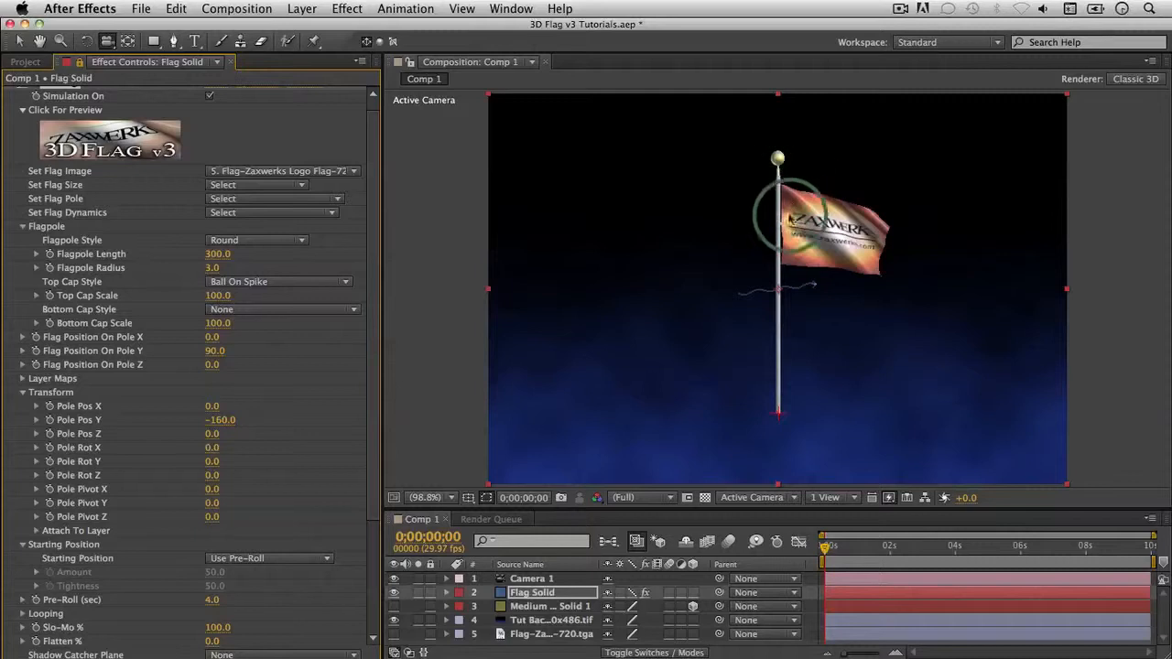
{"action": "left_click", "coordinate": [292, 286]}
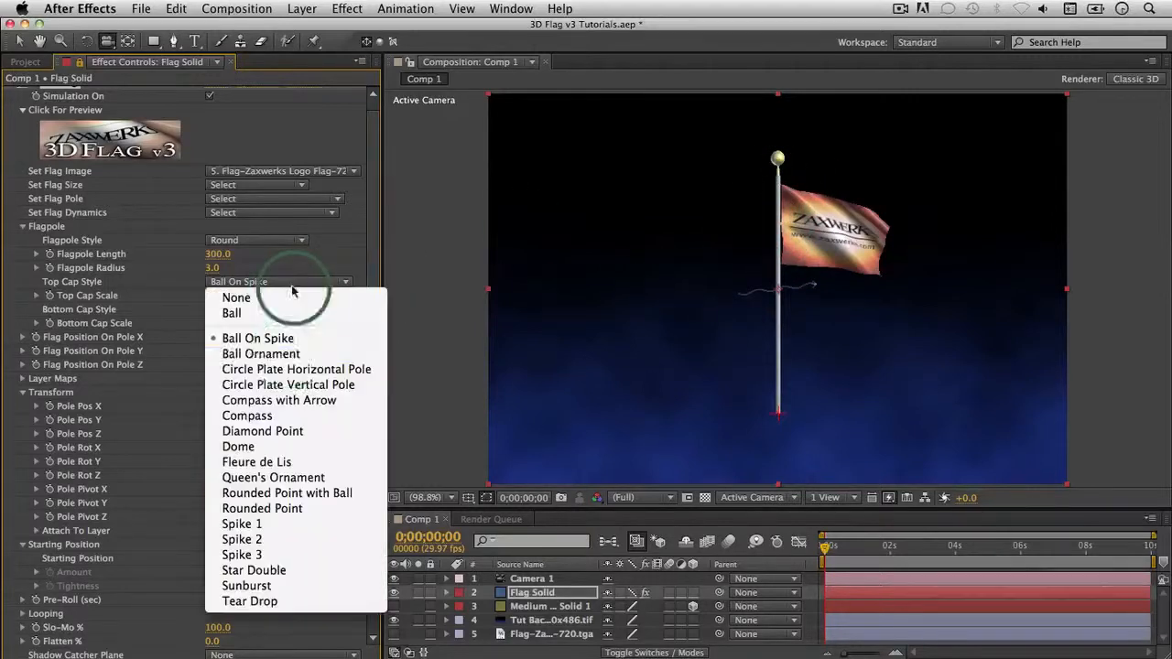
{"action": "left_click", "coordinate": [293, 354]}
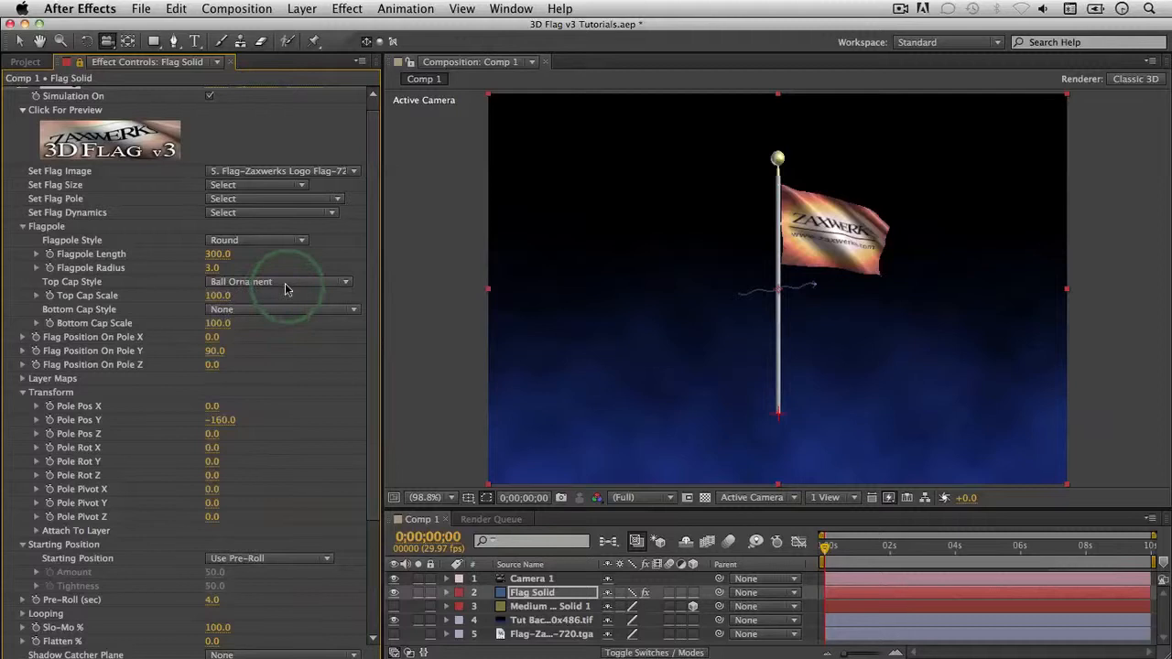
{"action": "left_click", "coordinate": [285, 283]}
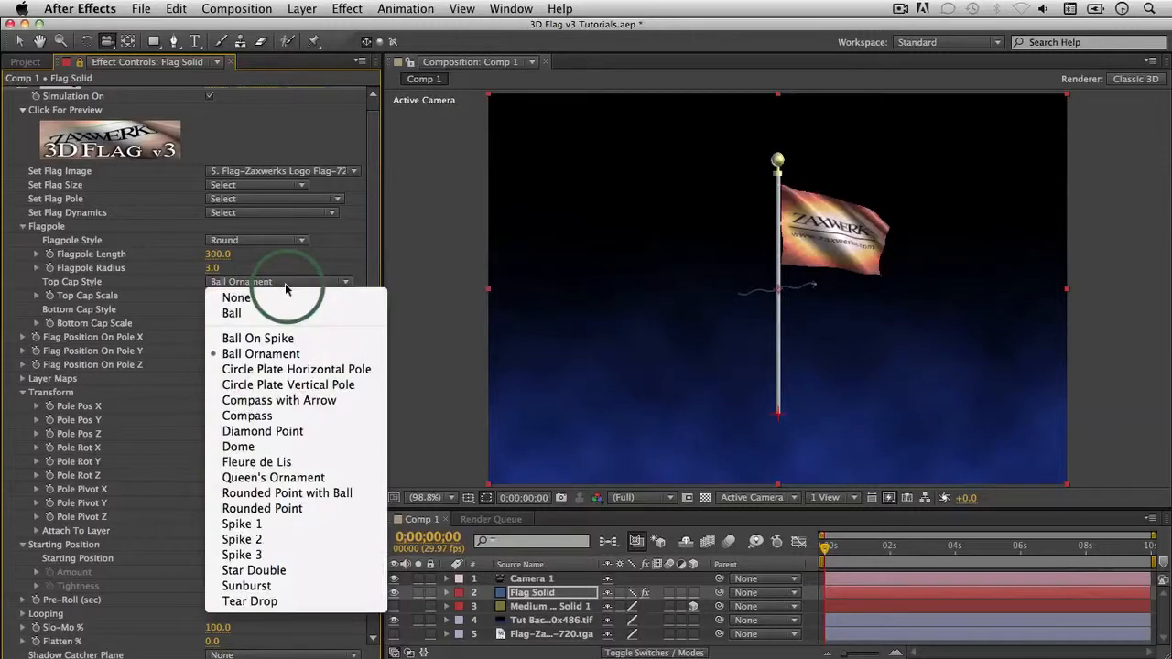
{"action": "left_click", "coordinate": [302, 369]}
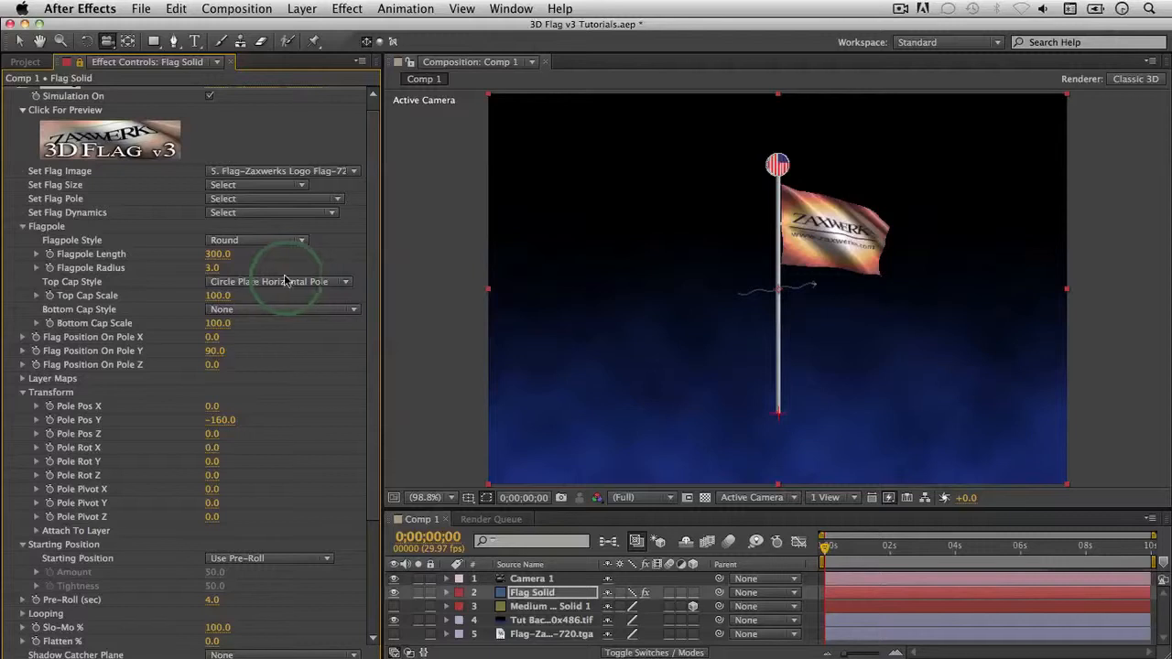
{"action": "left_click", "coordinate": [763, 200]}
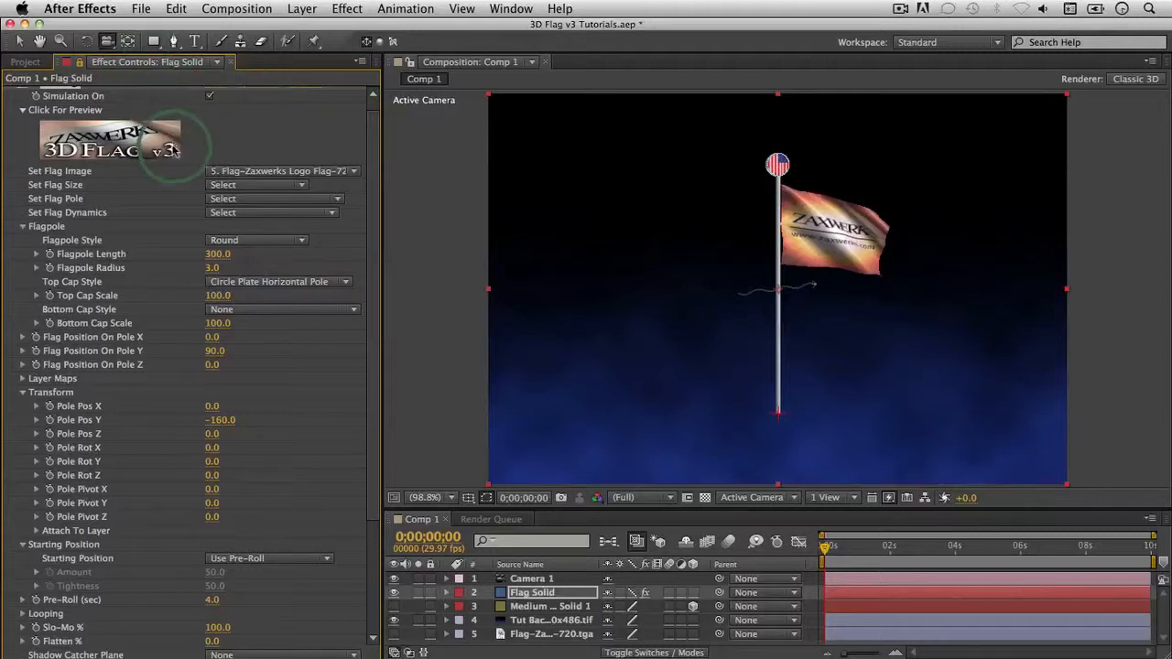
{"action": "left_click", "coordinate": [149, 152]}
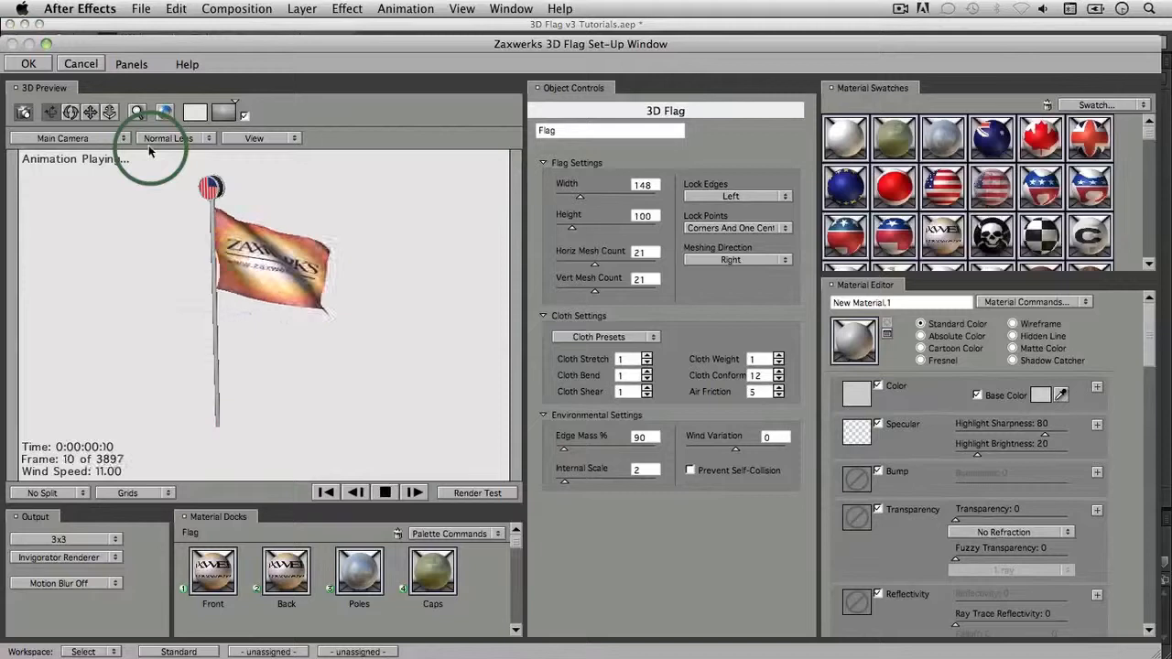
Step: Stop the preview, orbit edge-on, and apply the blue EU-star material to the flag's back
{"action": "left_click", "coordinate": [388, 494]}
{"action": "left_click_drag", "start_coordinate": [366, 405], "coordinate": [321, 247]}
{"action": "left_click_drag", "start_coordinate": [235, 209], "coordinate": [400, 269]}
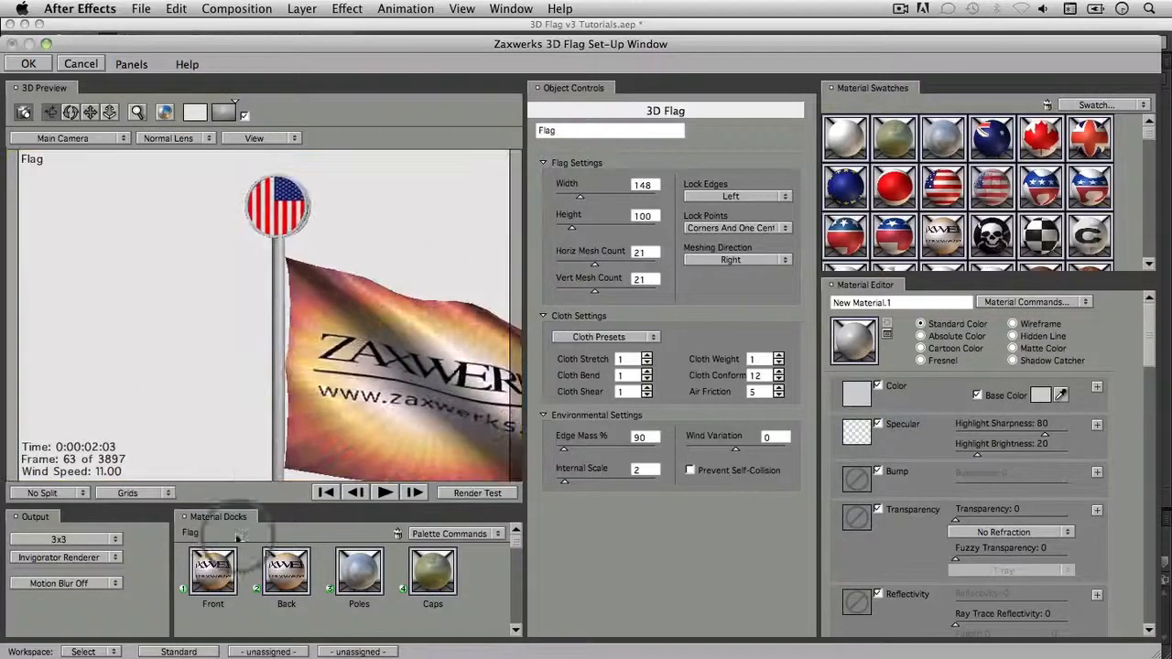
{"action": "left_click", "coordinate": [210, 569]}
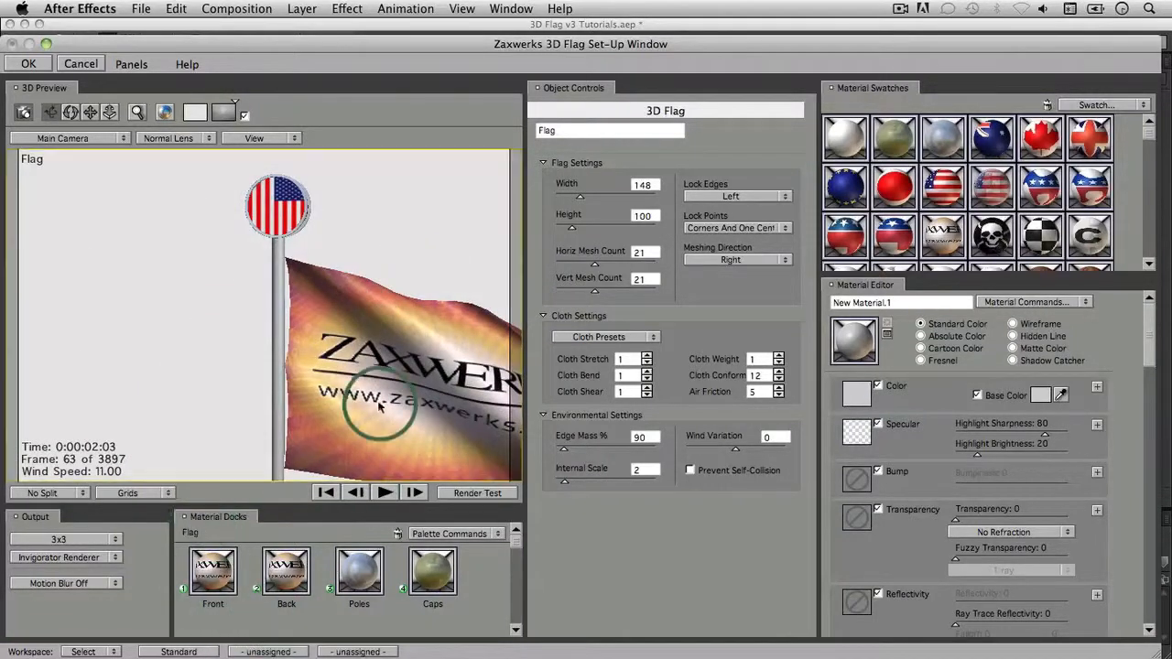
{"action": "left_click_drag", "start_coordinate": [366, 393], "coordinate": [241, 300]}
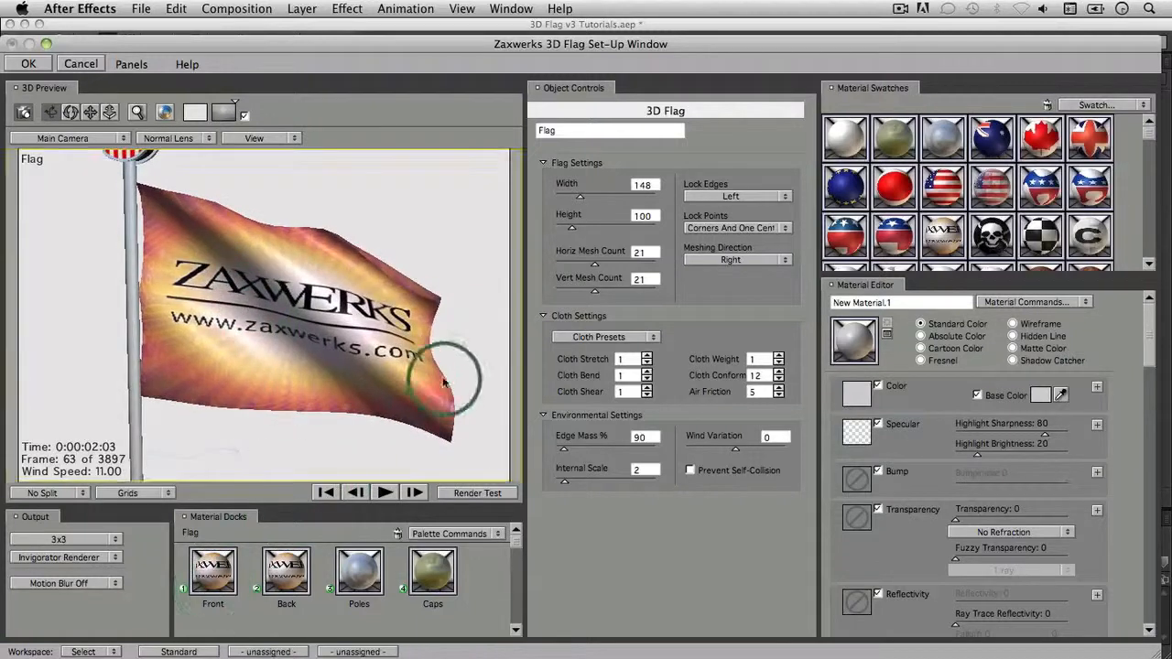
{"action": "left_click_drag", "start_coordinate": [444, 380], "coordinate": [94, 358]}
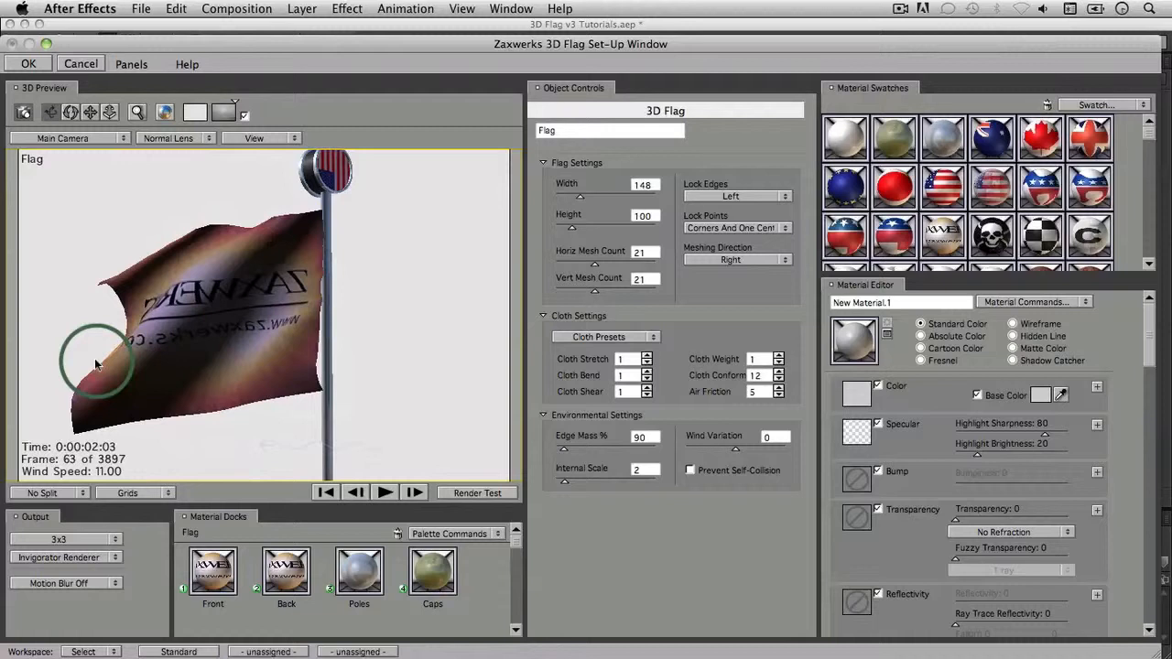
{"action": "left_click_drag", "start_coordinate": [845, 187], "coordinate": [229, 389]}
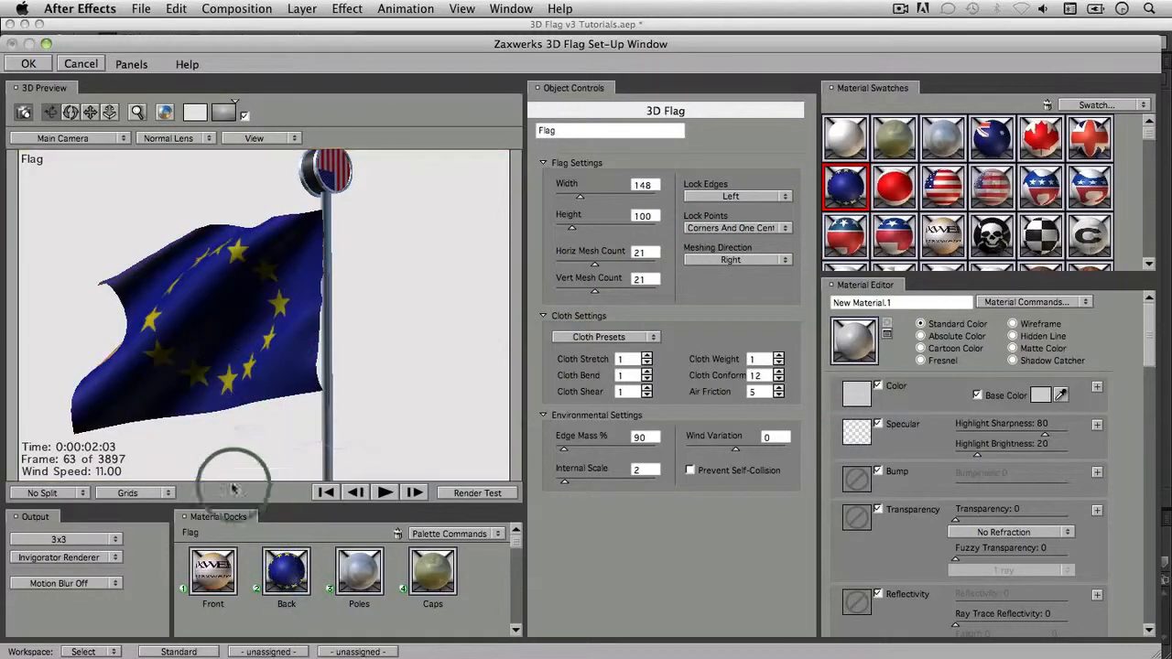
Step: Preview the starred back and apply the checkered material to the pole-top cap
{"action": "left_click_drag", "start_coordinate": [210, 468], "coordinate": [415, 481]}
{"action": "left_click", "coordinate": [384, 499]}
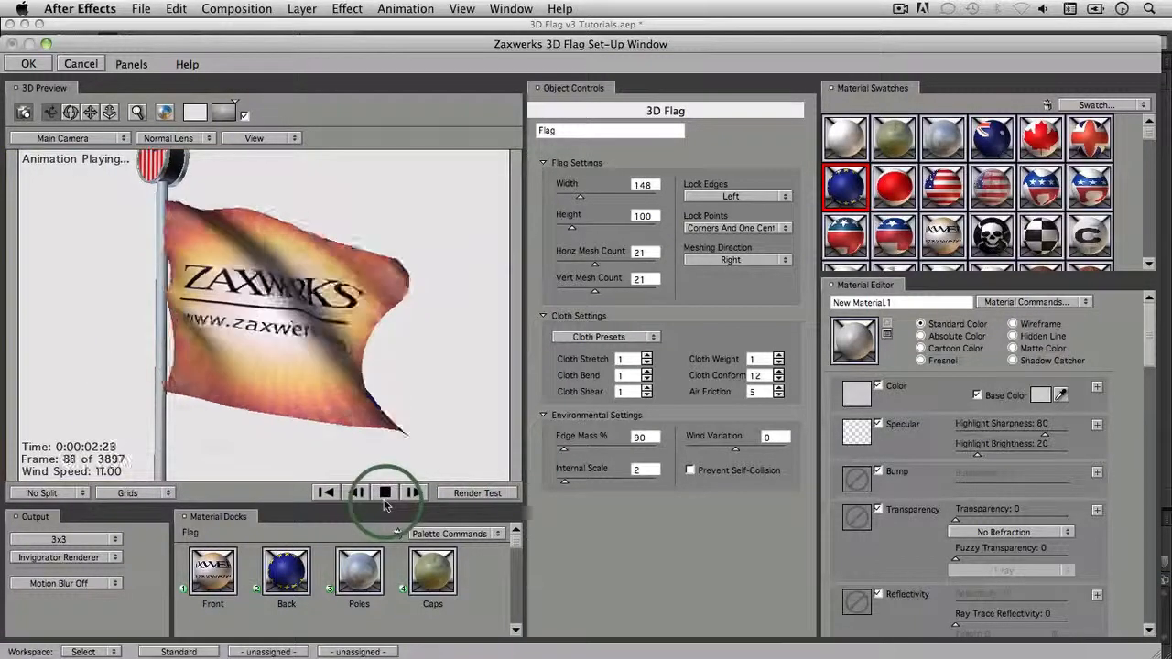
{"action": "left_click", "coordinate": [386, 503]}
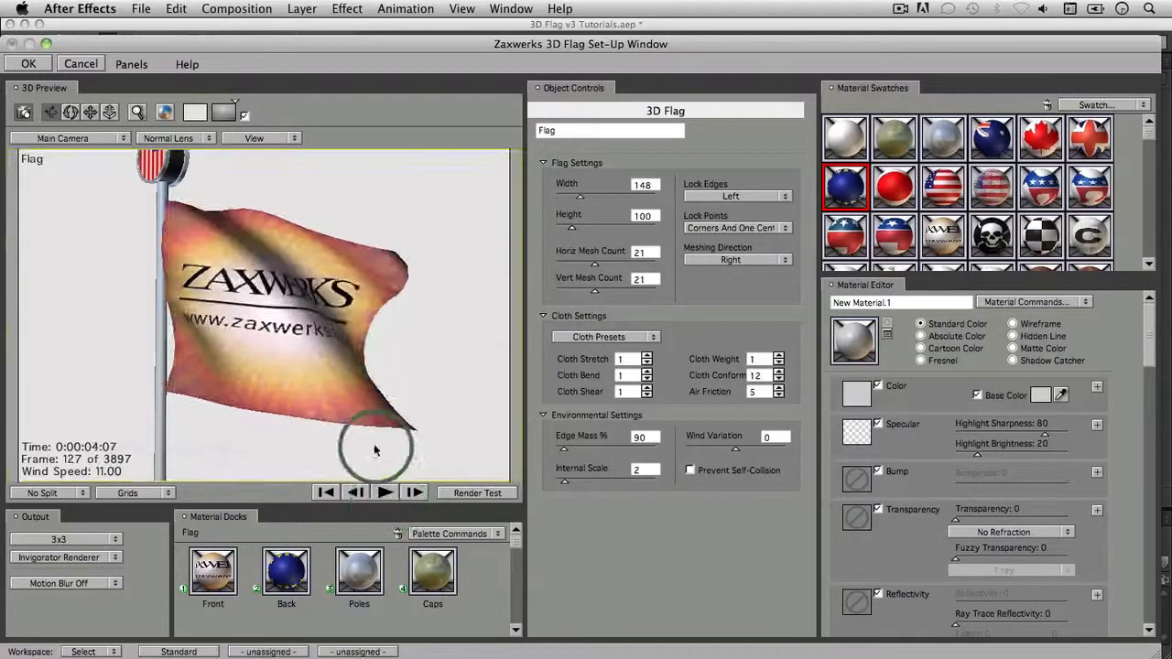
{"action": "left_click_drag", "start_coordinate": [393, 340], "coordinate": [395, 396]}
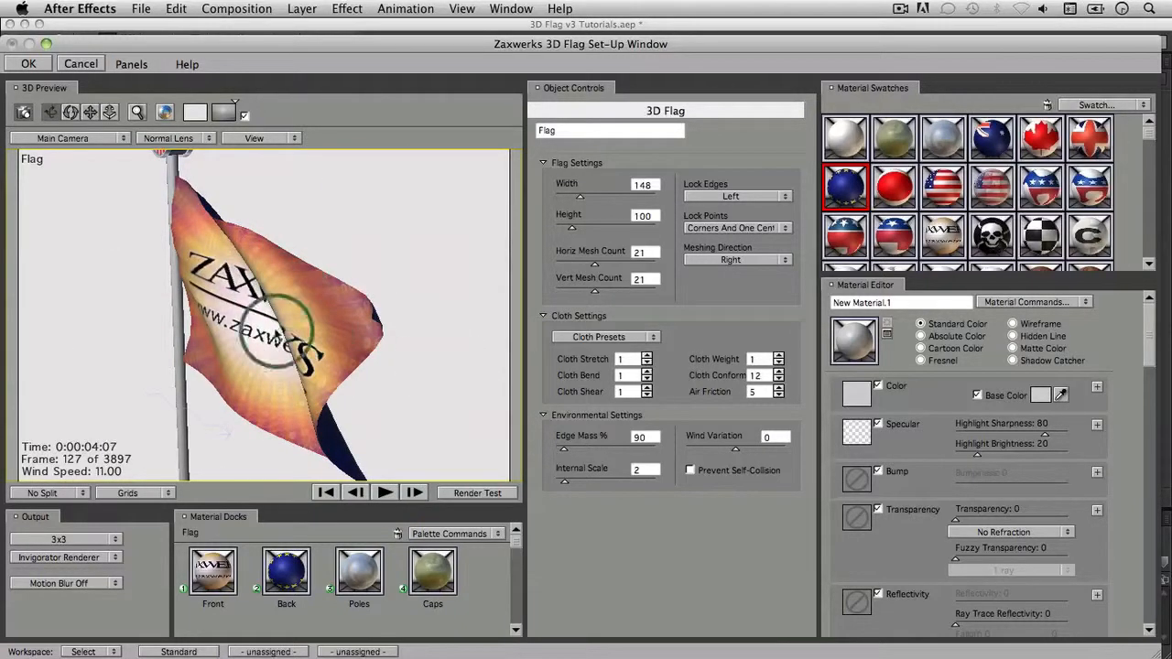
{"action": "left_click_drag", "start_coordinate": [297, 403], "coordinate": [474, 454]}
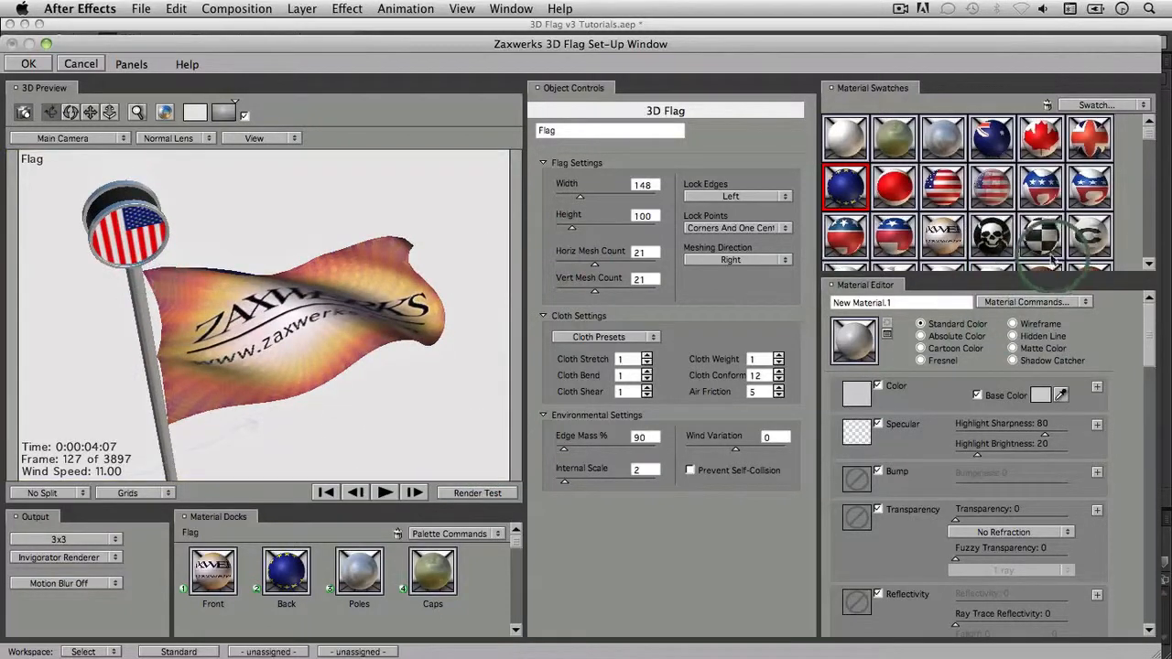
{"action": "left_click_drag", "start_coordinate": [1013, 254], "coordinate": [124, 242]}
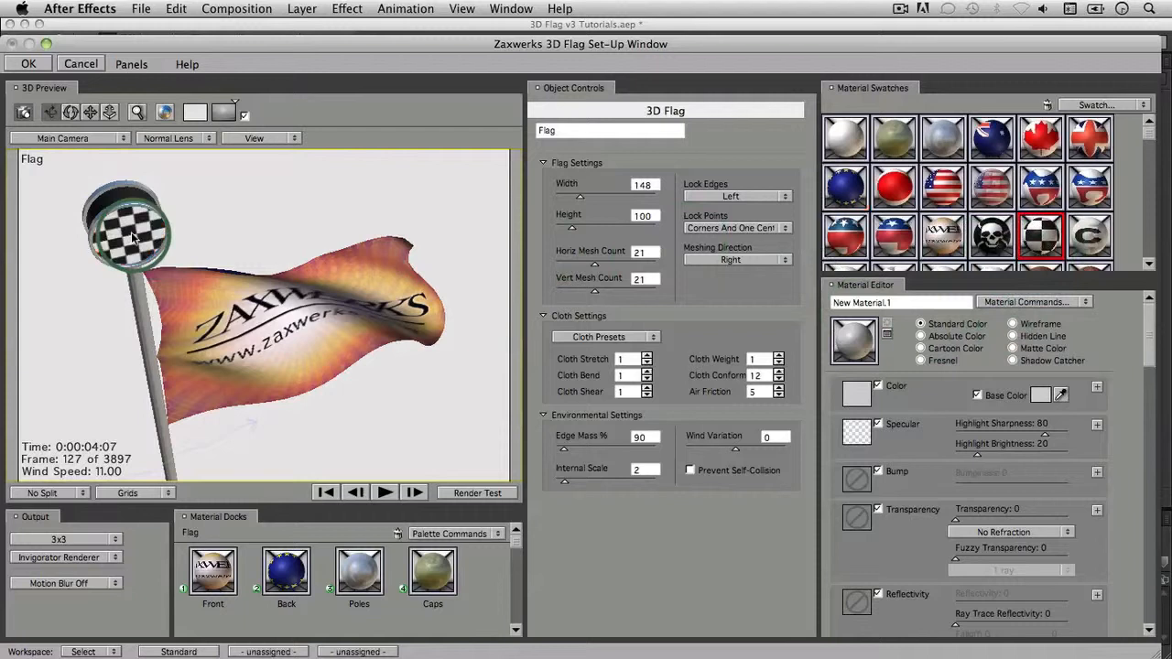
Step: Orbit around the flag's sides and load the Checkered Flag material into the Material Editor
{"action": "left_click_drag", "start_coordinate": [314, 262], "coordinate": [10, 152]}
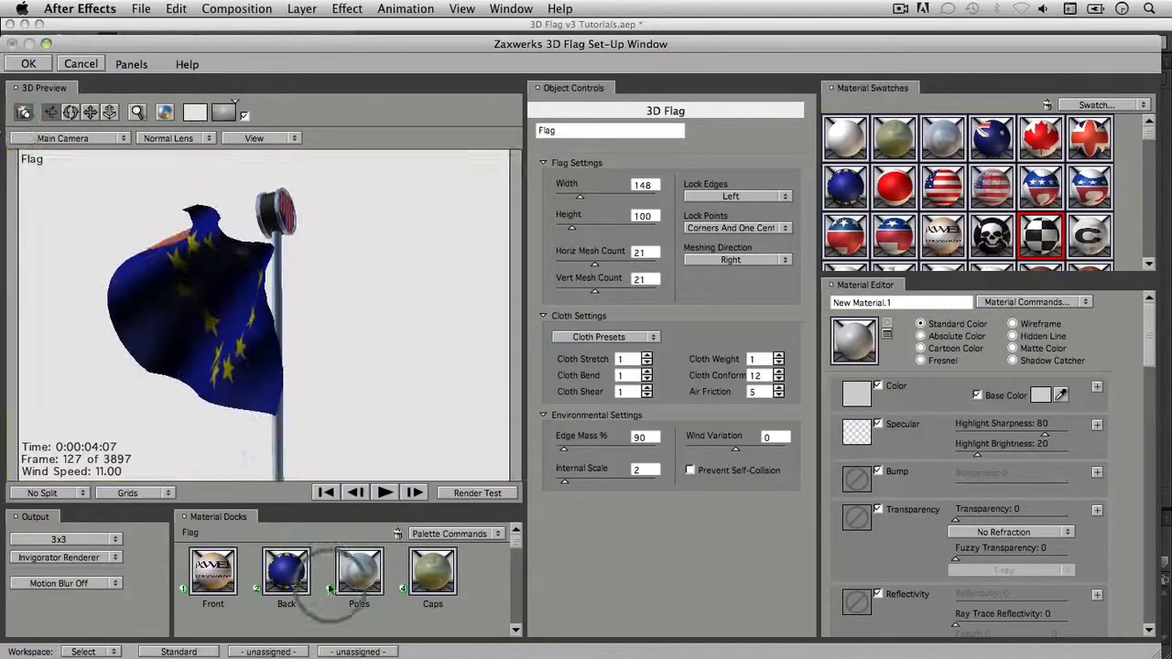
{"action": "left_click_drag", "start_coordinate": [400, 240], "coordinate": [335, 227]}
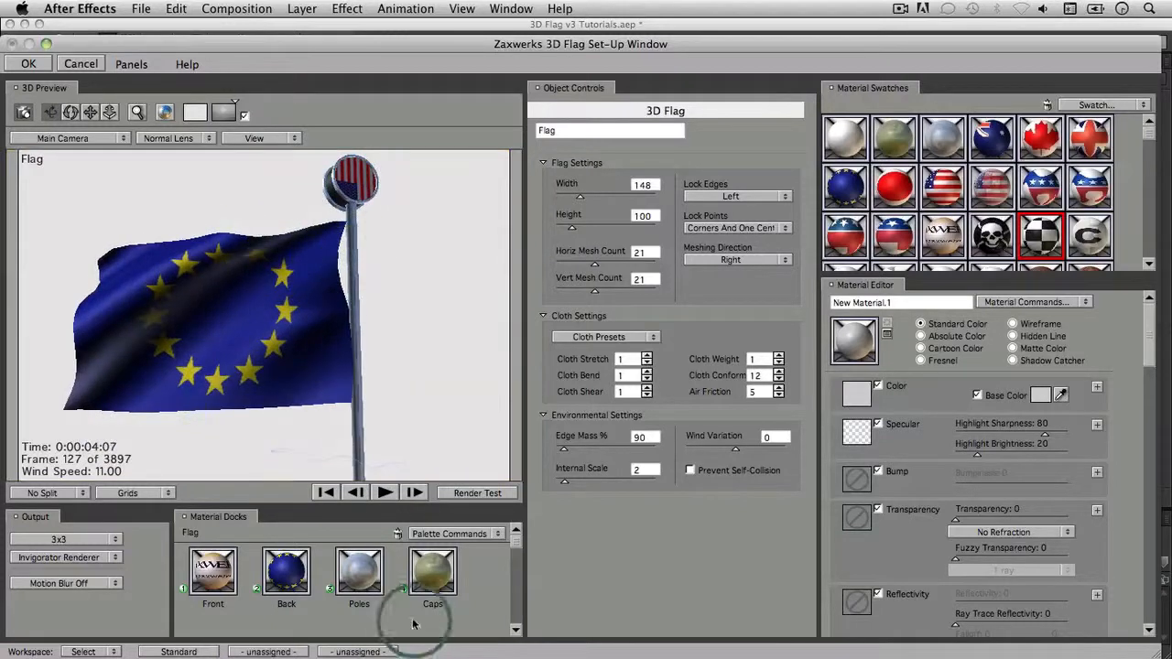
{"action": "left_click_drag", "start_coordinate": [229, 302], "coordinate": [505, 293]}
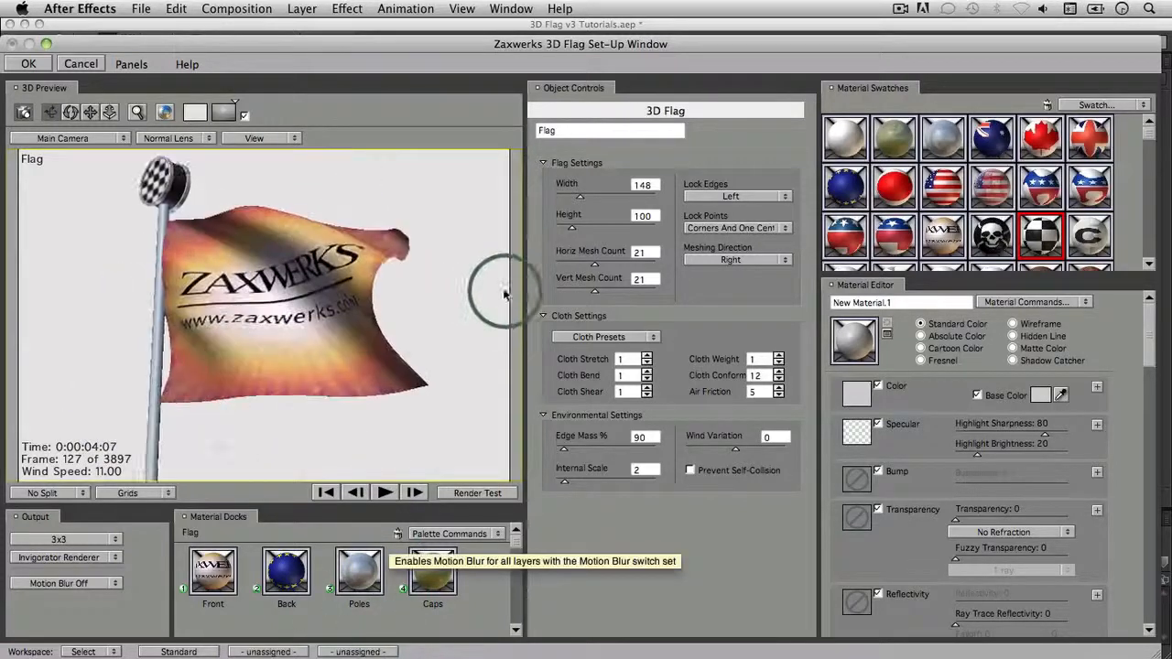
{"action": "left_click_drag", "start_coordinate": [136, 204], "coordinate": [214, 297]}
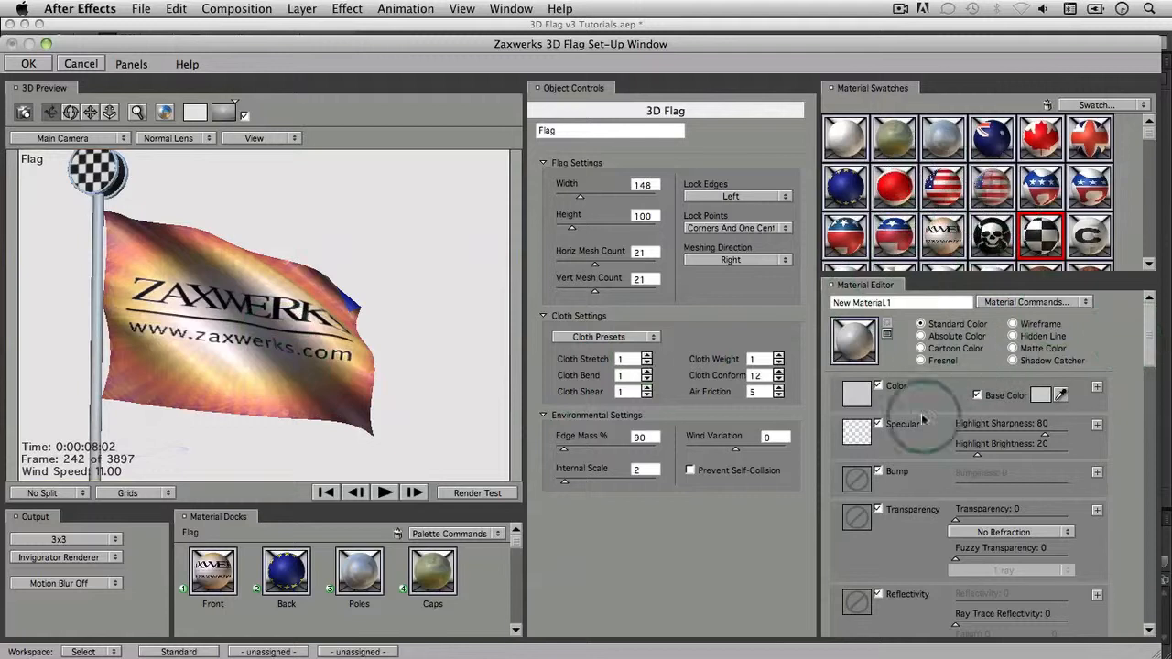
{"action": "left_click_drag", "start_coordinate": [1044, 240], "coordinate": [856, 353]}
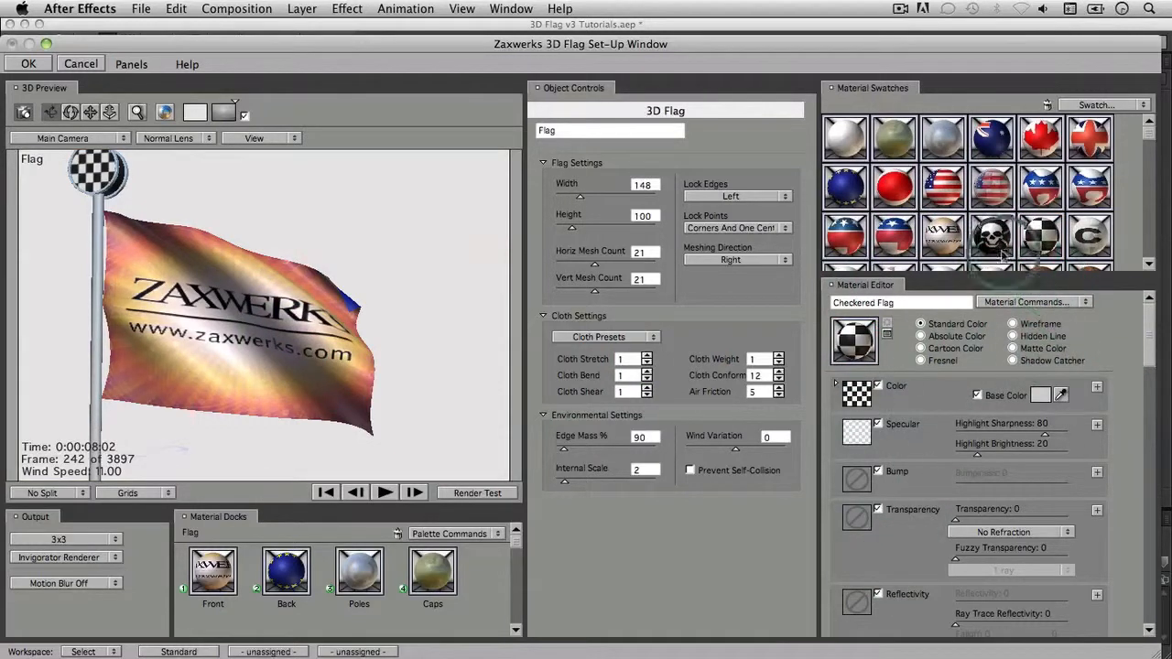
{"action": "mouse_move", "coordinate": [1152, 144]}
{"action": "left_mouse_down"}
{"action": "mouse_move", "coordinate": [1142, 206]}
{"action": "mouse_move", "coordinate": [1140, 161]}
{"action": "left_mouse_up"}
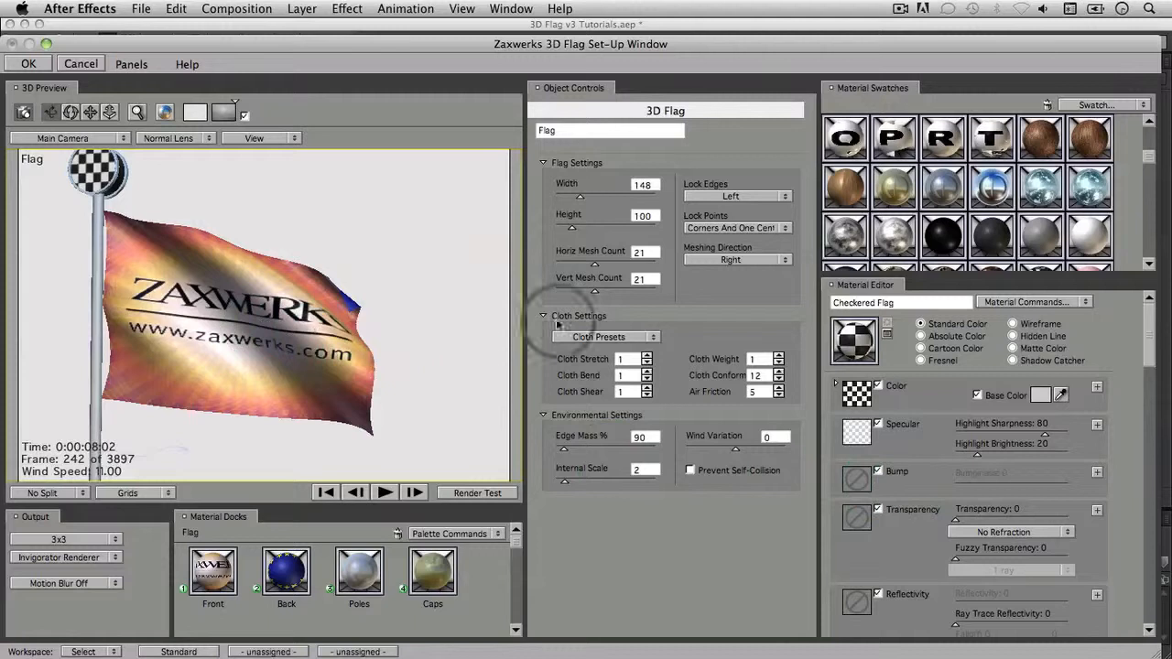
{"action": "left_click_drag", "start_coordinate": [895, 188], "coordinate": [262, 330]}
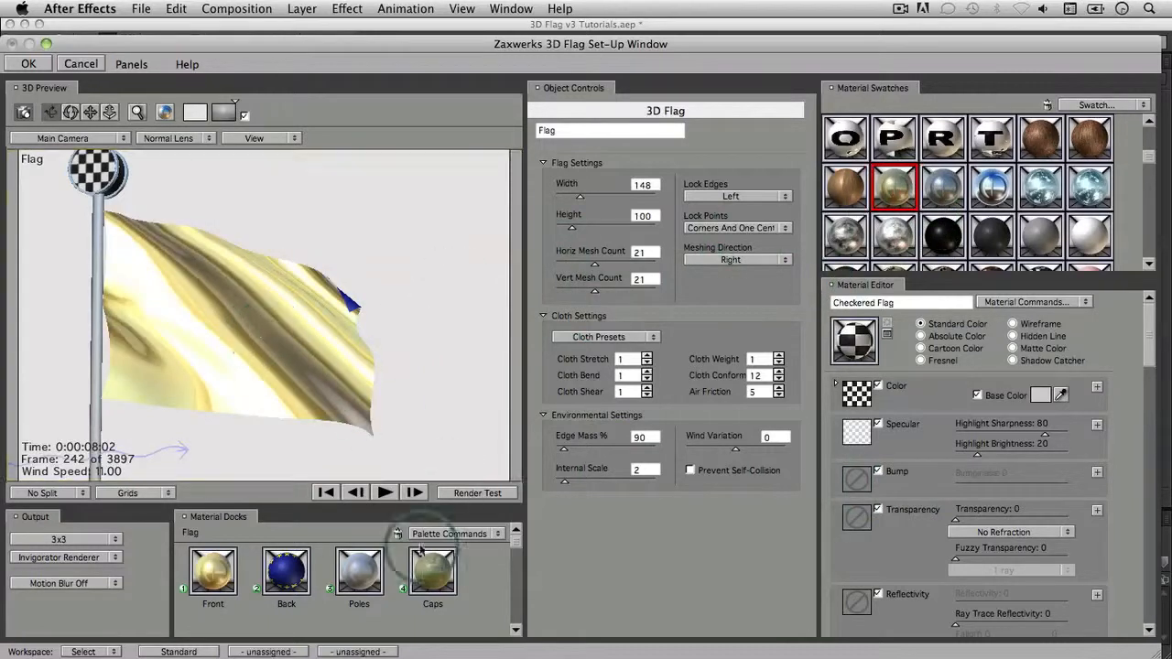
{"action": "left_click", "coordinate": [385, 493]}
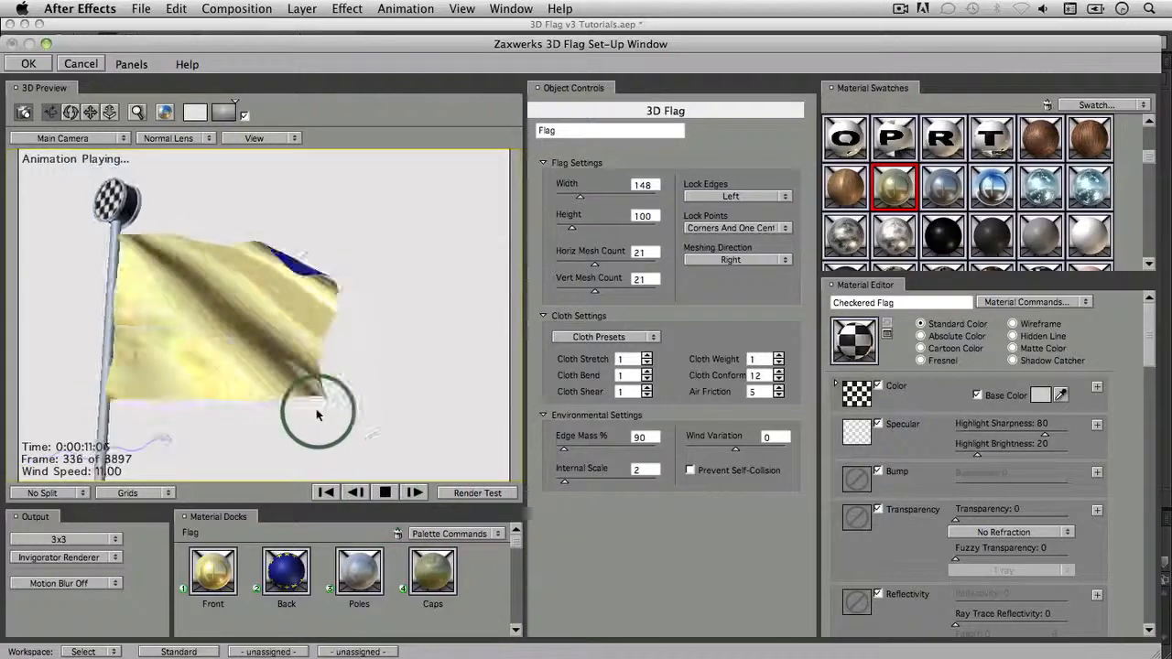
{"action": "left_click", "coordinate": [387, 494]}
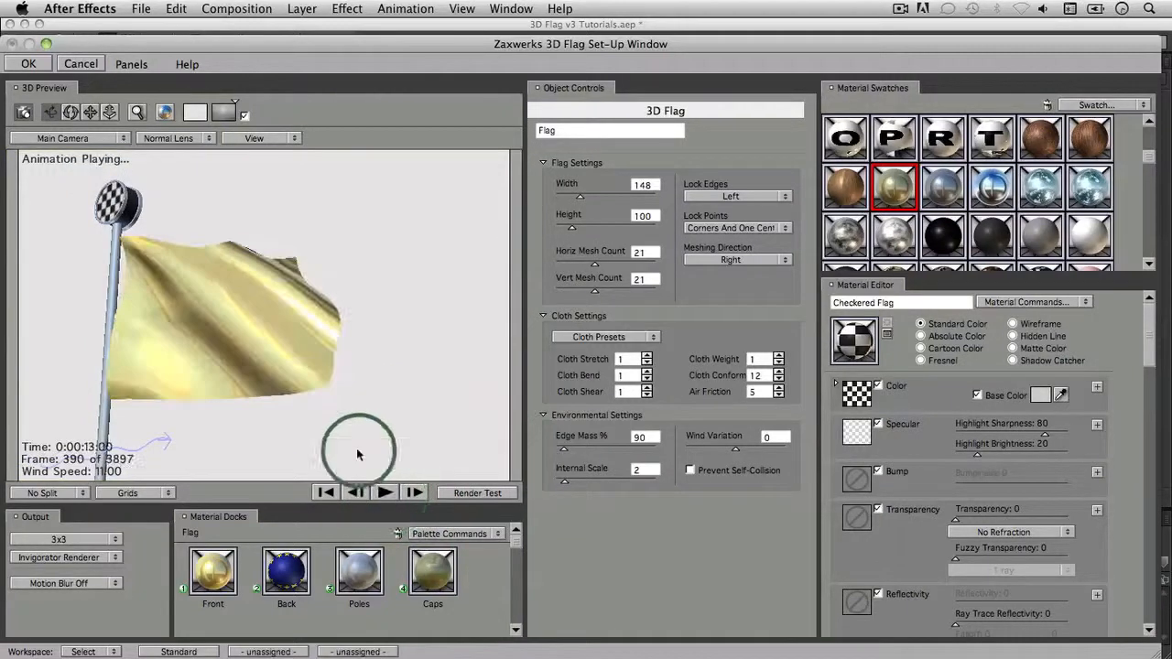
{"action": "left_click_drag", "start_coordinate": [261, 389], "coordinate": [669, 280]}
{"action": "left_click_drag", "start_coordinate": [811, 197], "coordinate": [400, 271]}
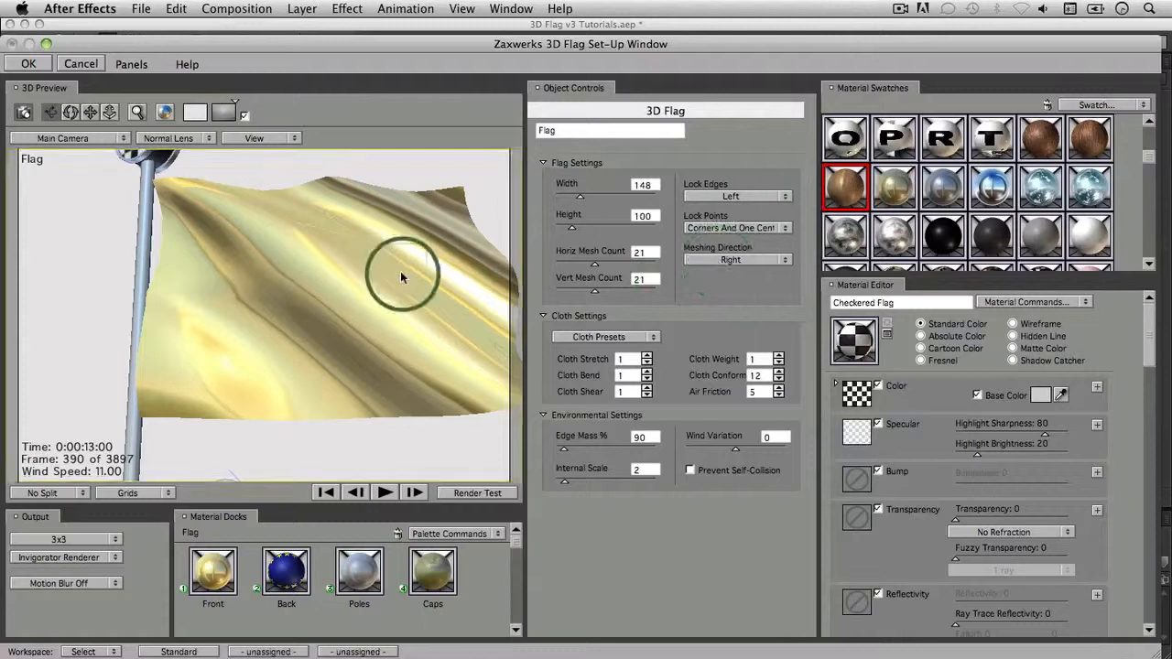
{"action": "left_click_drag", "start_coordinate": [1040, 138], "coordinate": [369, 322]}
{"action": "left_click", "coordinate": [385, 494]}
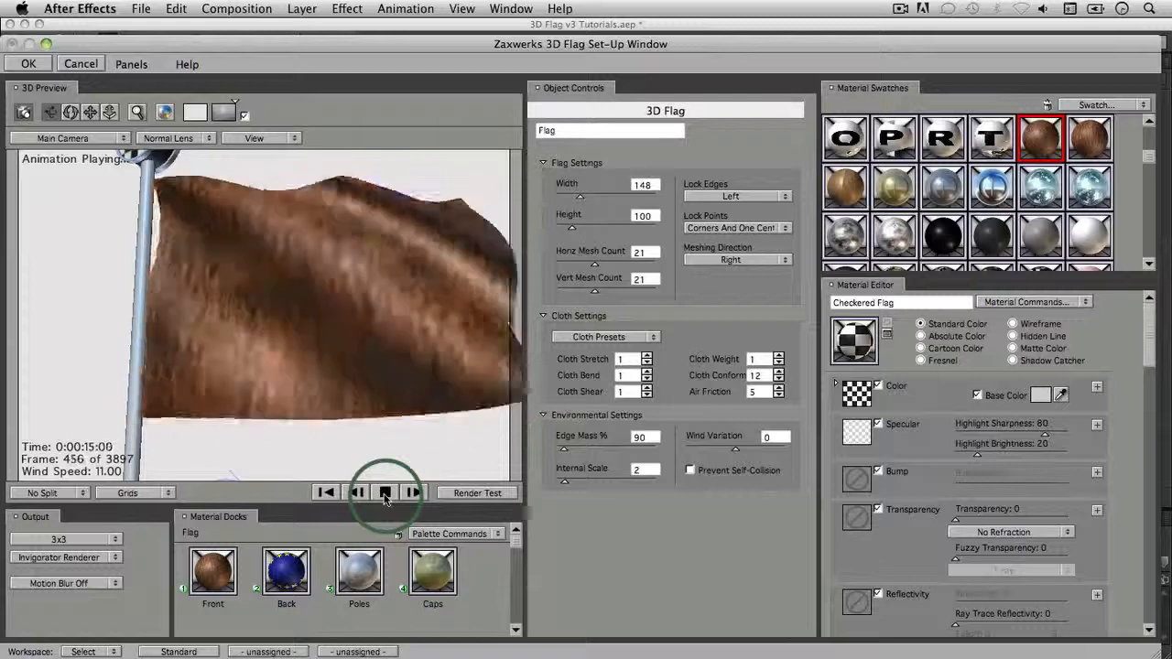
{"action": "left_click", "coordinate": [384, 493]}
{"action": "left_click_drag", "start_coordinate": [993, 186], "coordinate": [419, 403]}
{"action": "left_click", "coordinate": [385, 494]}
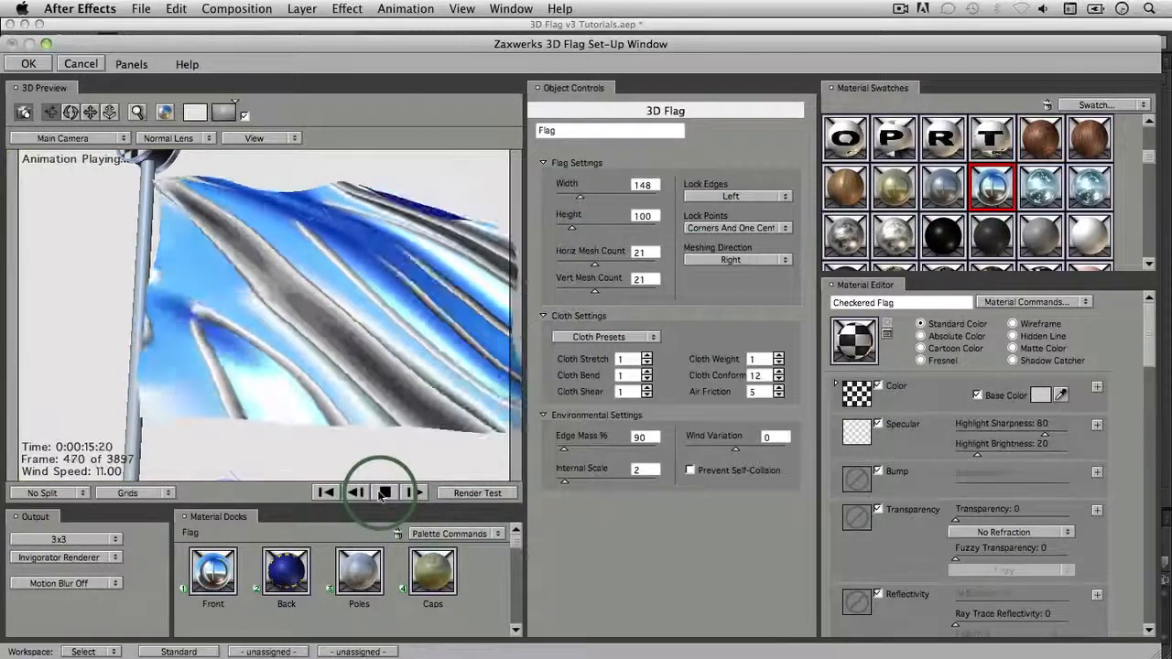
{"action": "left_click", "coordinate": [385, 493]}
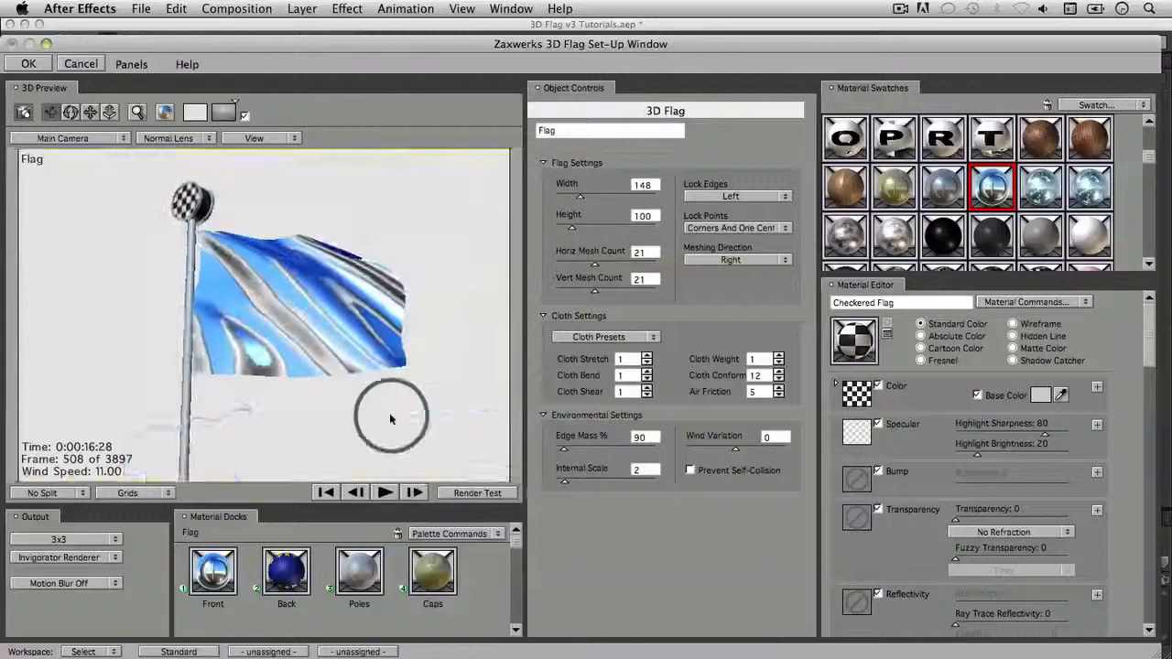
{"action": "left_click_drag", "start_coordinate": [895, 186], "coordinate": [486, 367]}
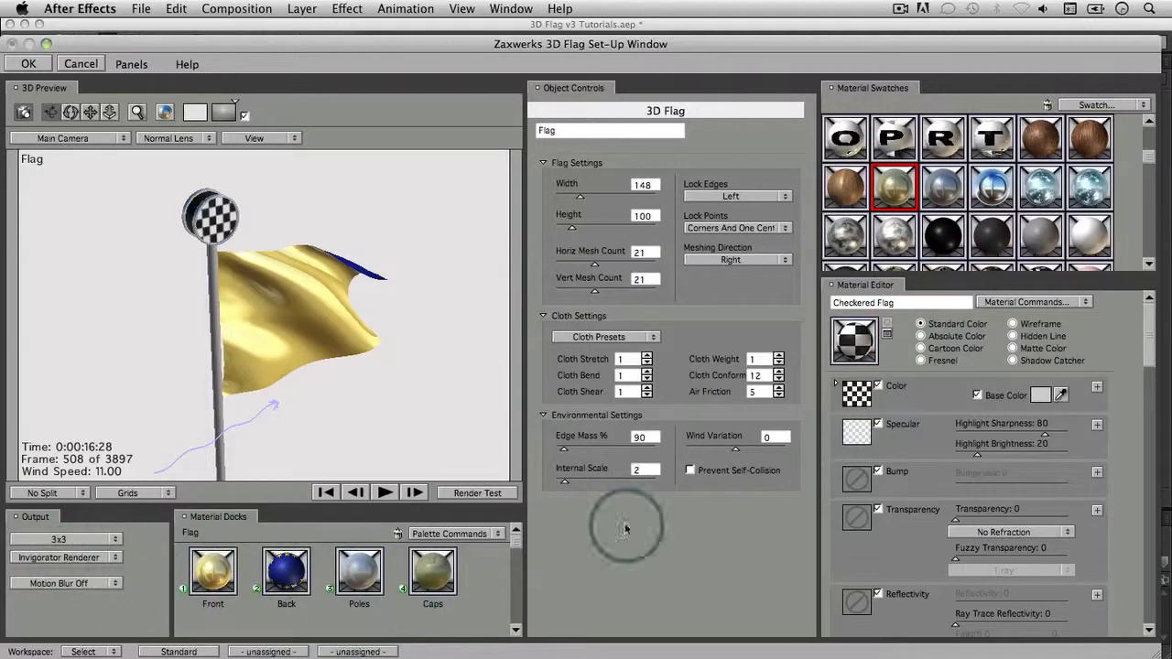
Step: Accept the 3D Flag set-up and leave the flagpole style unchanged
{"action": "left_click", "coordinate": [28, 63]}
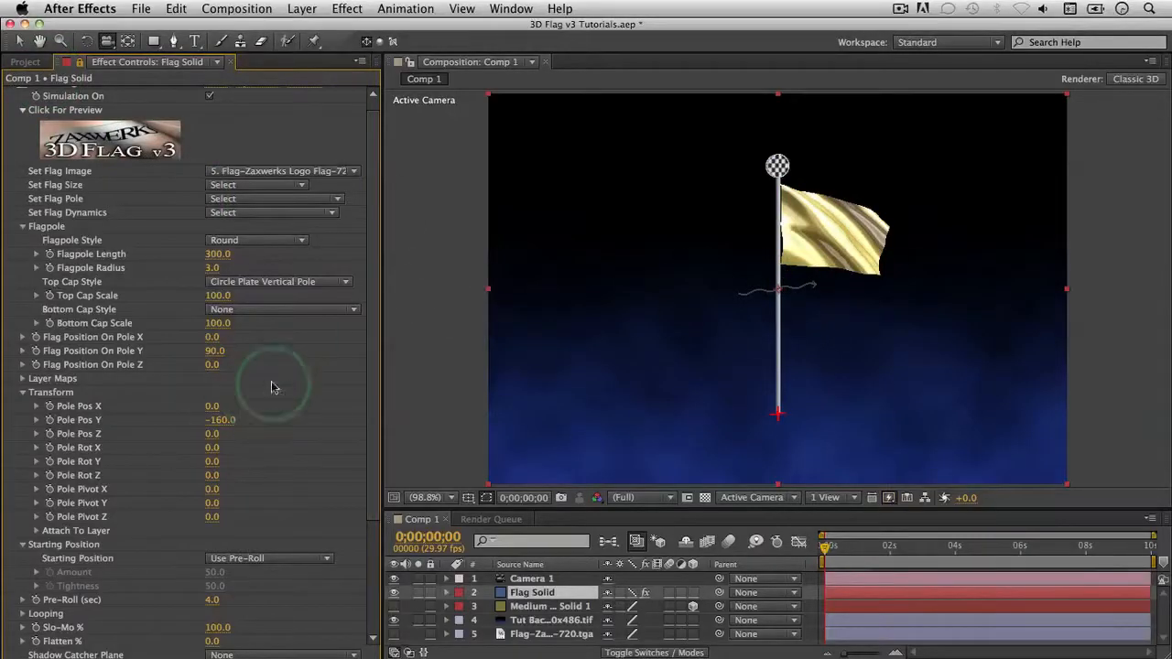
{"action": "left_click", "coordinate": [269, 244]}
{"action": "left_click", "coordinate": [369, 264]}
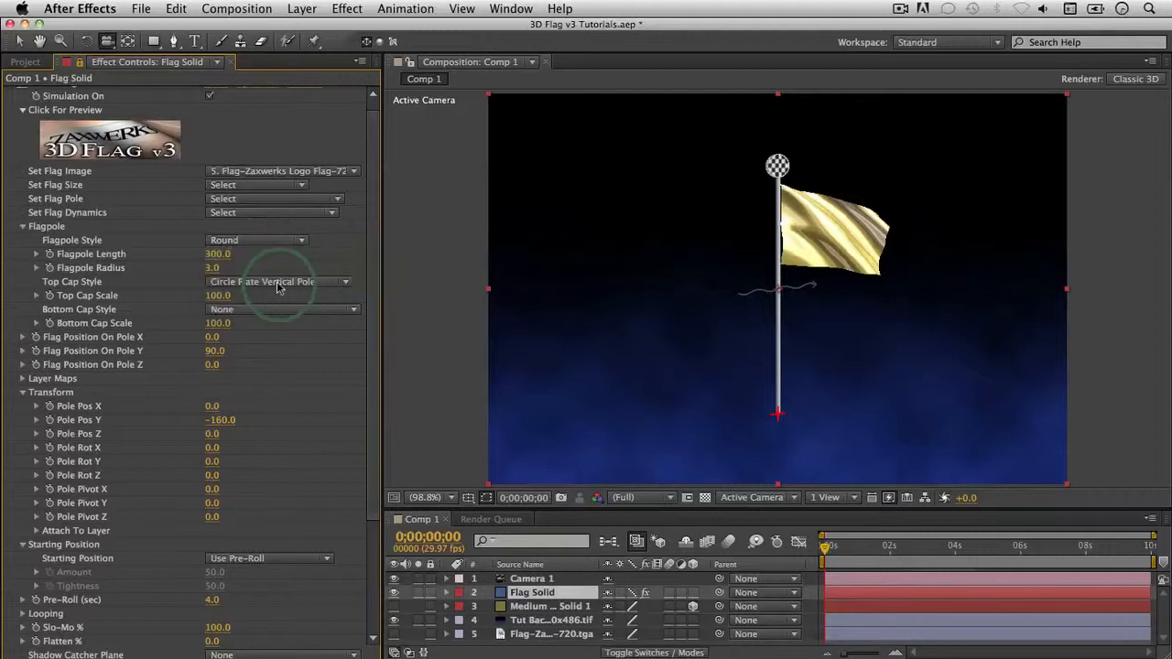
Step: Set the pole's Top Cap Style to Fleure de Lis
{"action": "left_click", "coordinate": [278, 285]}
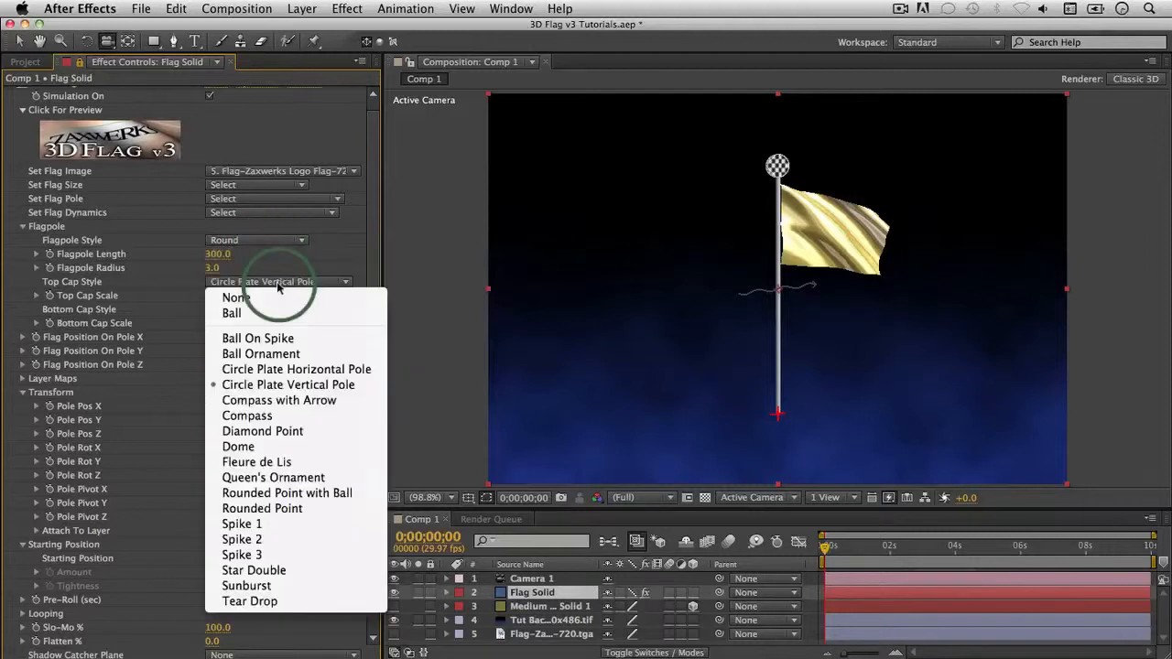
{"action": "left_click", "coordinate": [255, 463]}
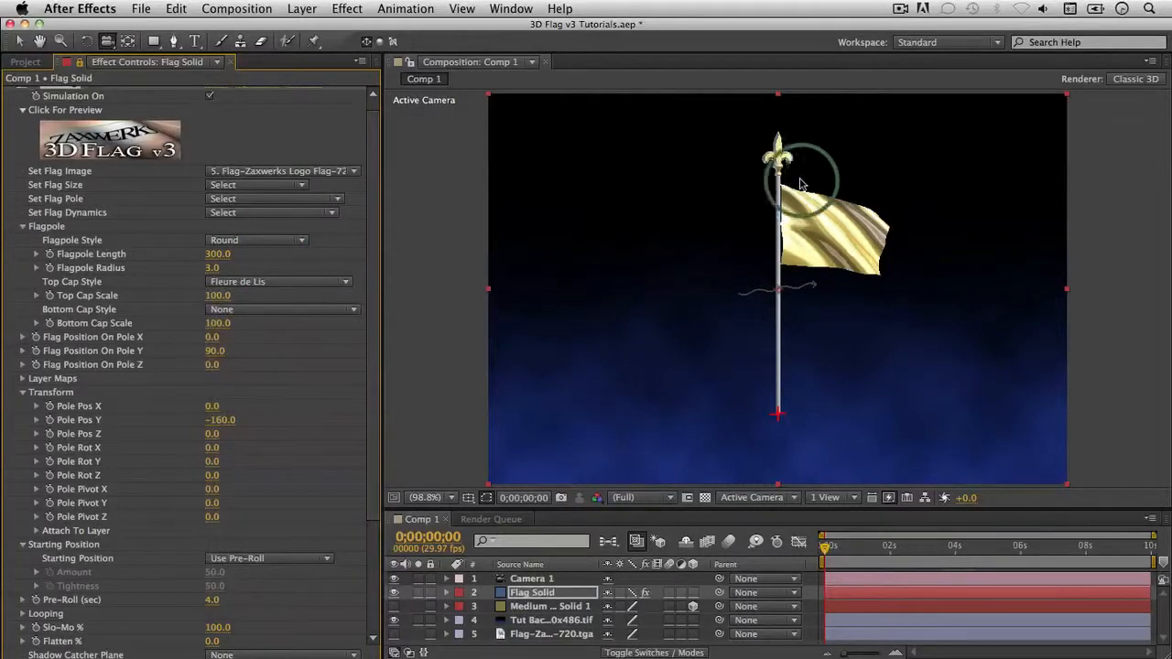
{"action": "left_click", "coordinate": [273, 315]}
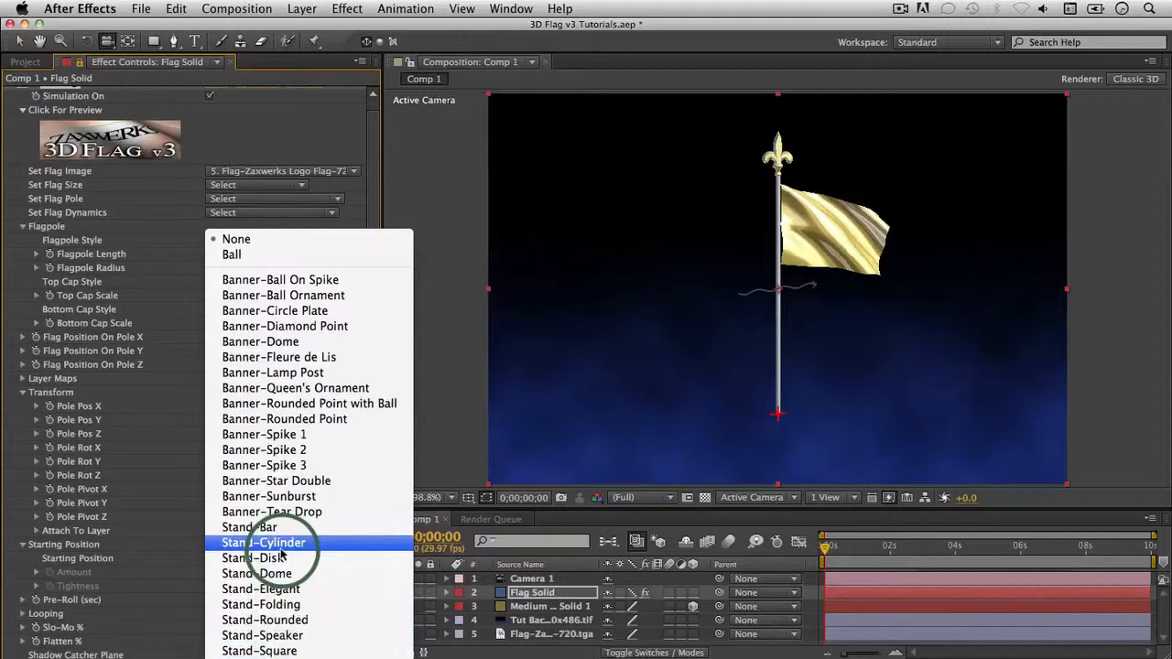
Step: Set Bottom Cap Style to Stand-Speaker and orbit the camera to view the tripod
{"action": "left_click", "coordinate": [280, 636]}
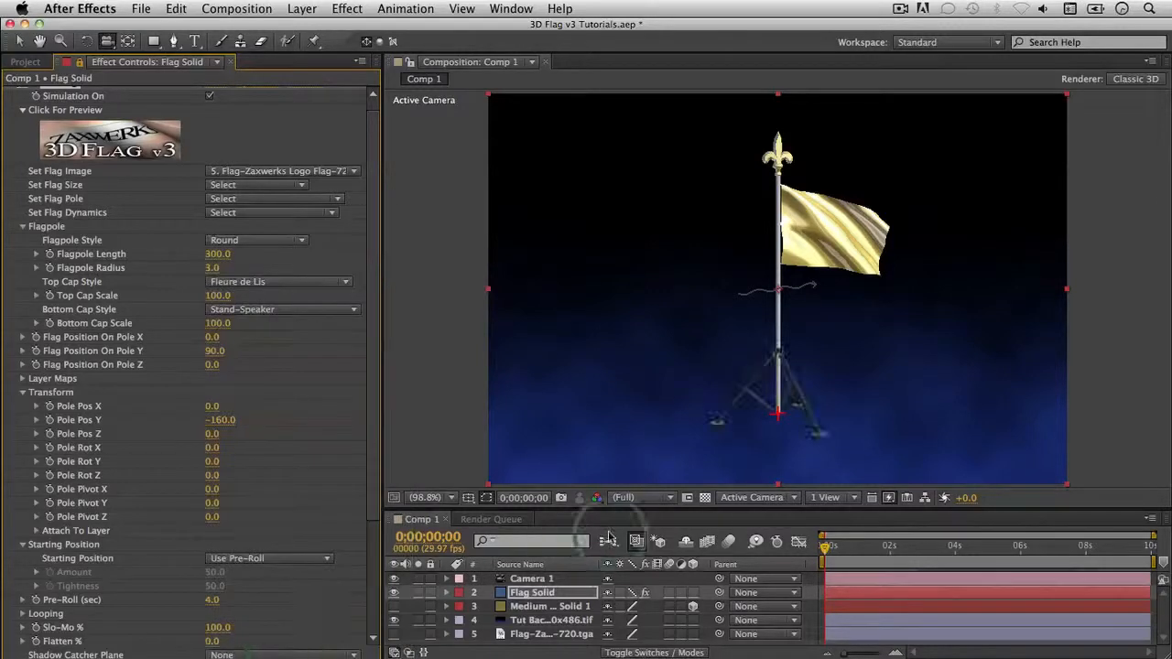
{"action": "left_click_drag", "start_coordinate": [882, 411], "coordinate": [820, 419]}
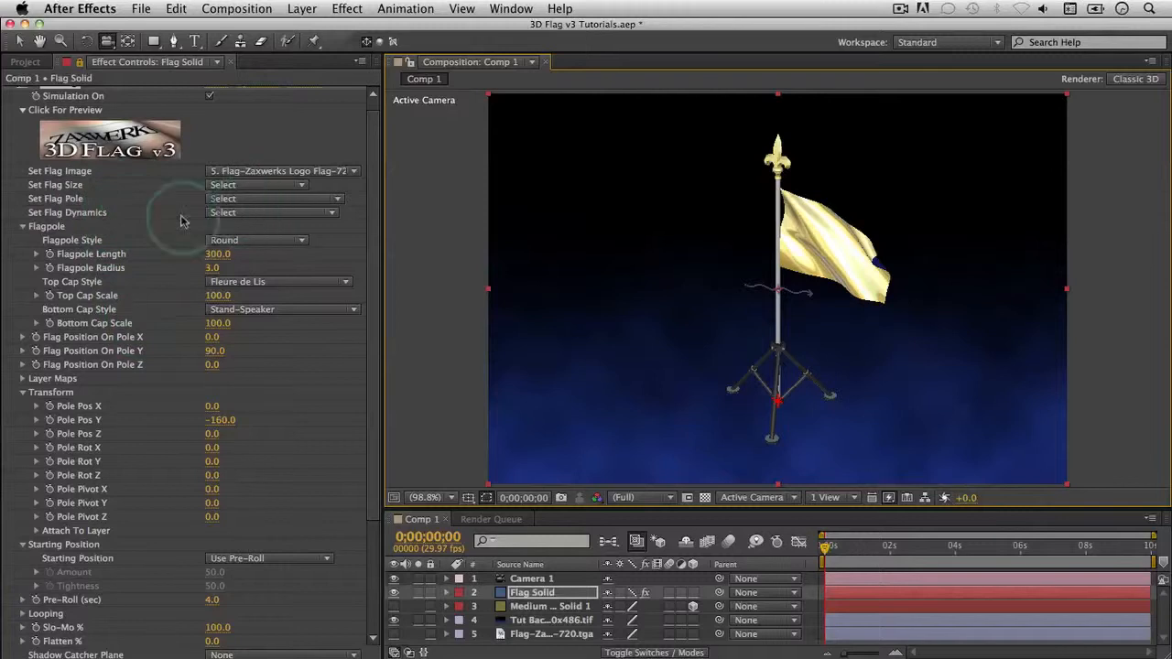
Step: Set Flag Dynamics to Act Like a Gigantic Flag and preview the motion in the set-up
{"action": "left_click", "coordinate": [244, 213]}
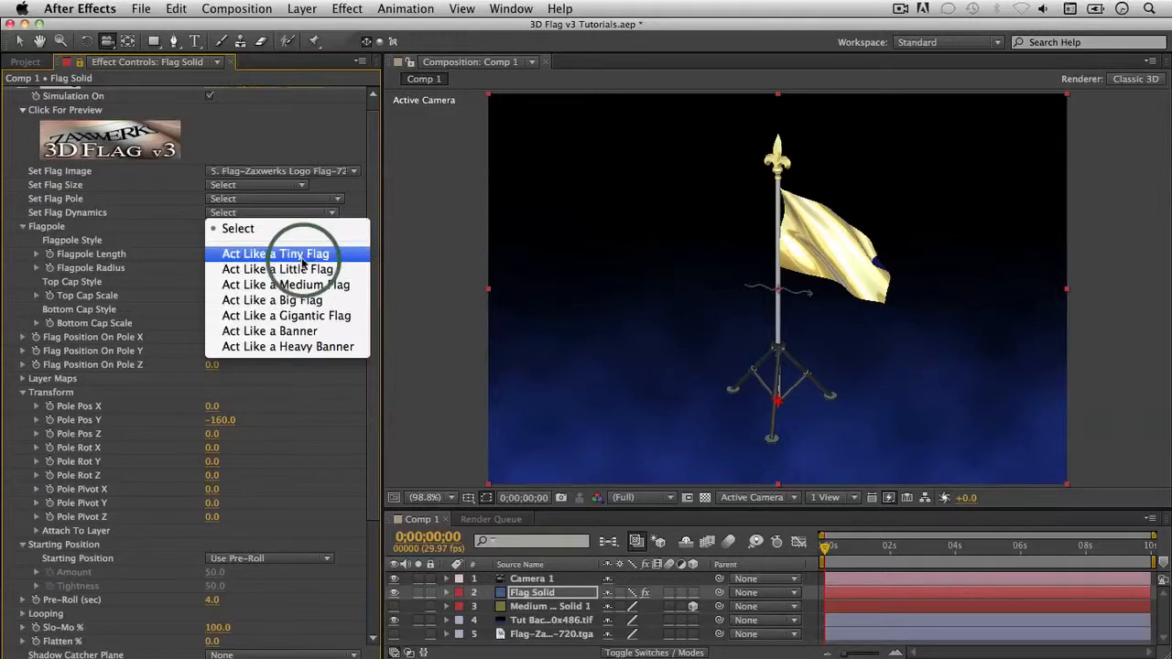
{"action": "left_click", "coordinate": [320, 318]}
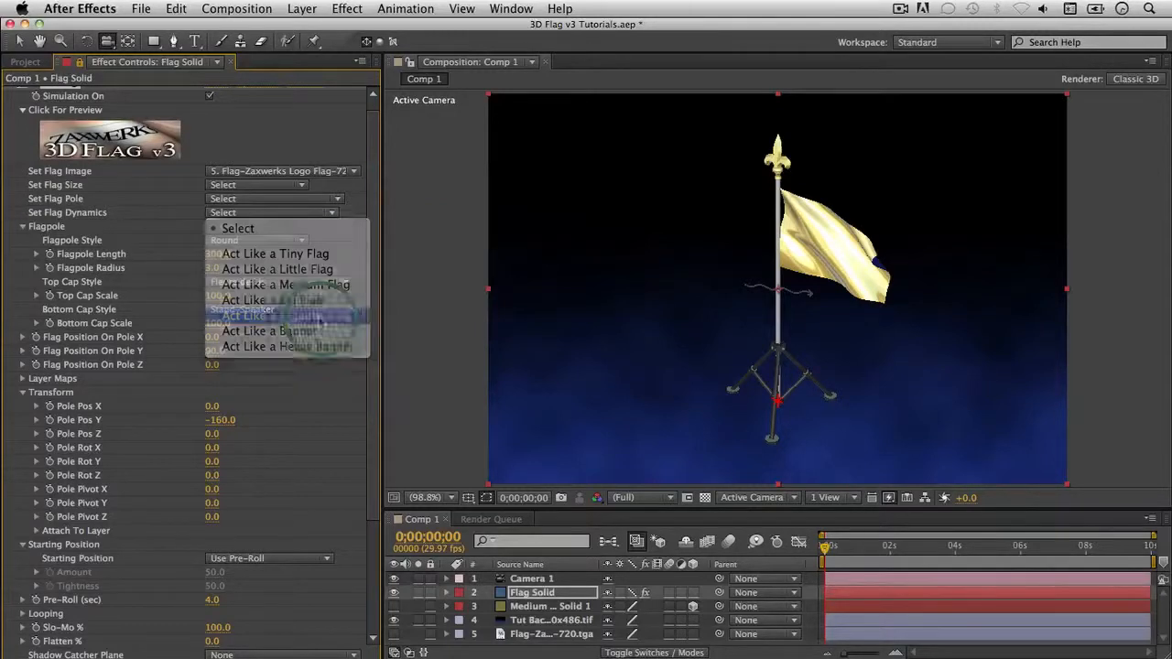
{"action": "left_click", "coordinate": [176, 158]}
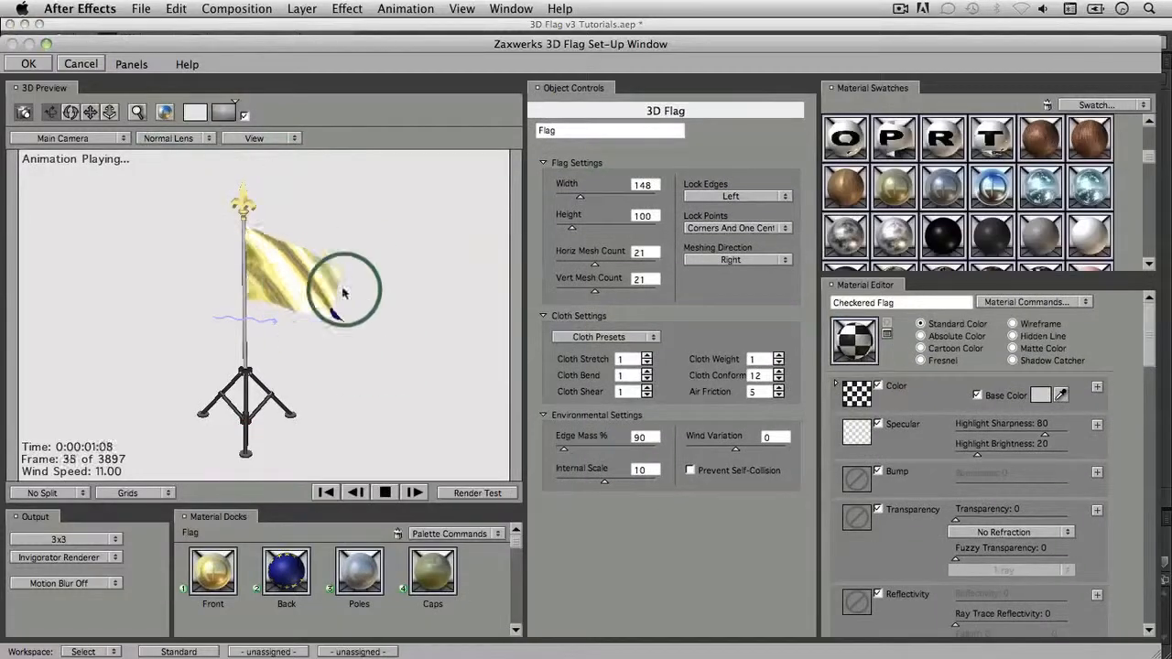
{"action": "left_click_drag", "start_coordinate": [366, 387], "coordinate": [374, 452]}
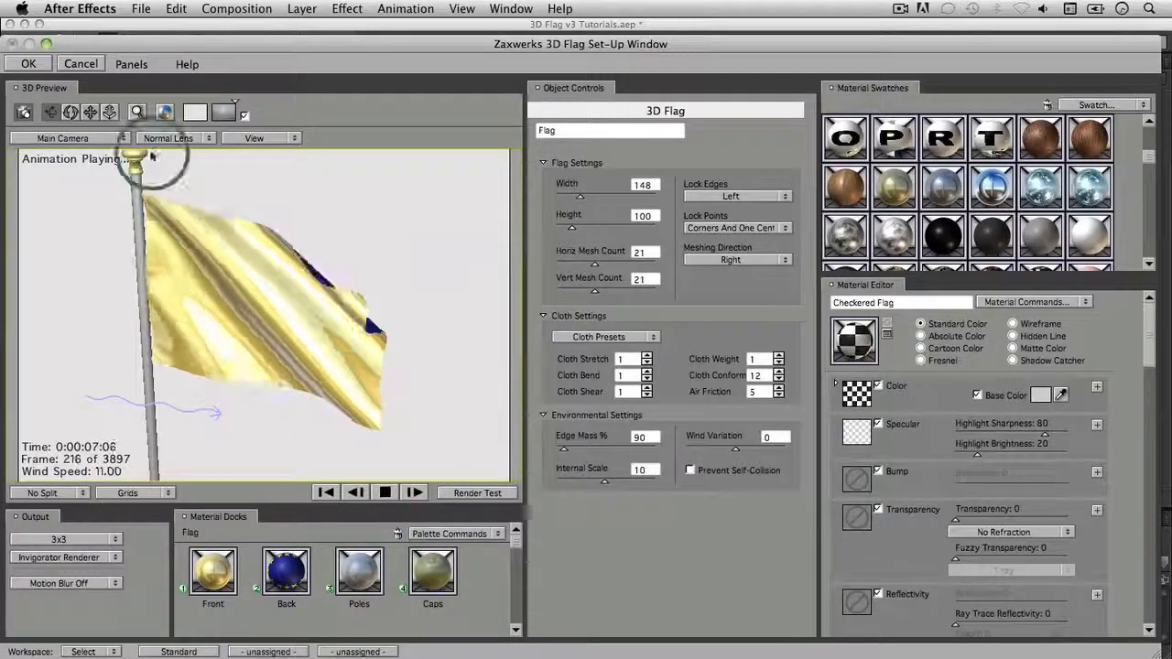
{"action": "left_click", "coordinate": [31, 63]}
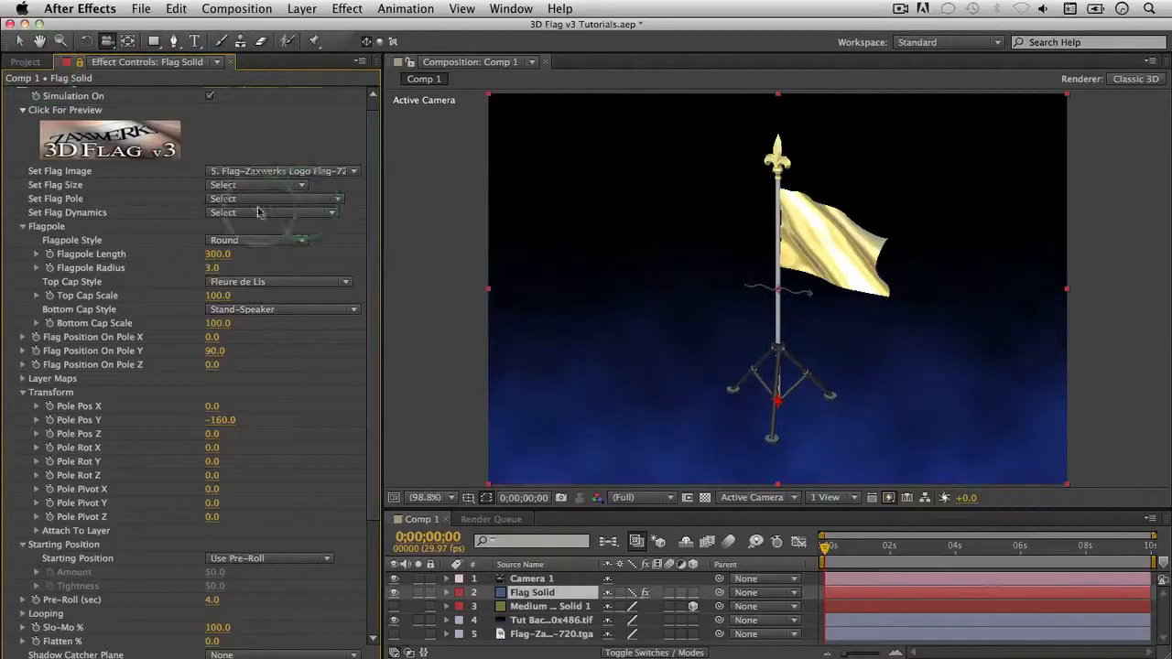
Step: Switch Flag Dynamics to Act Like a Tiny Flag, preview it, and accept with OK
{"action": "left_click", "coordinate": [258, 213]}
{"action": "left_click", "coordinate": [261, 255]}
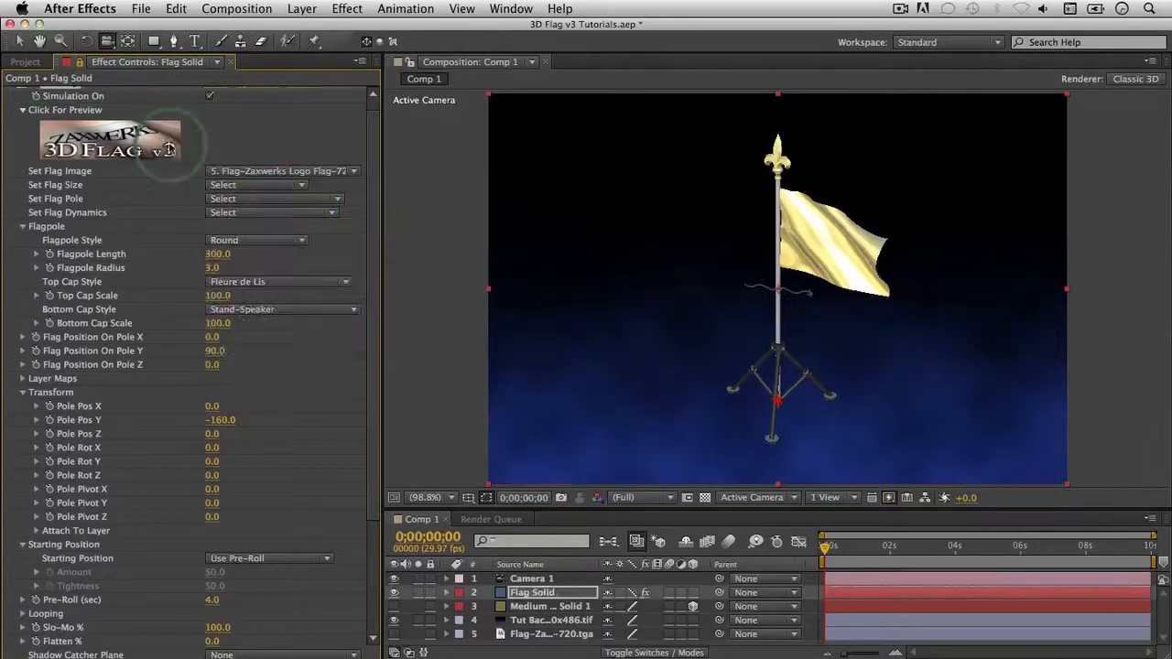
{"action": "left_click", "coordinate": [170, 146]}
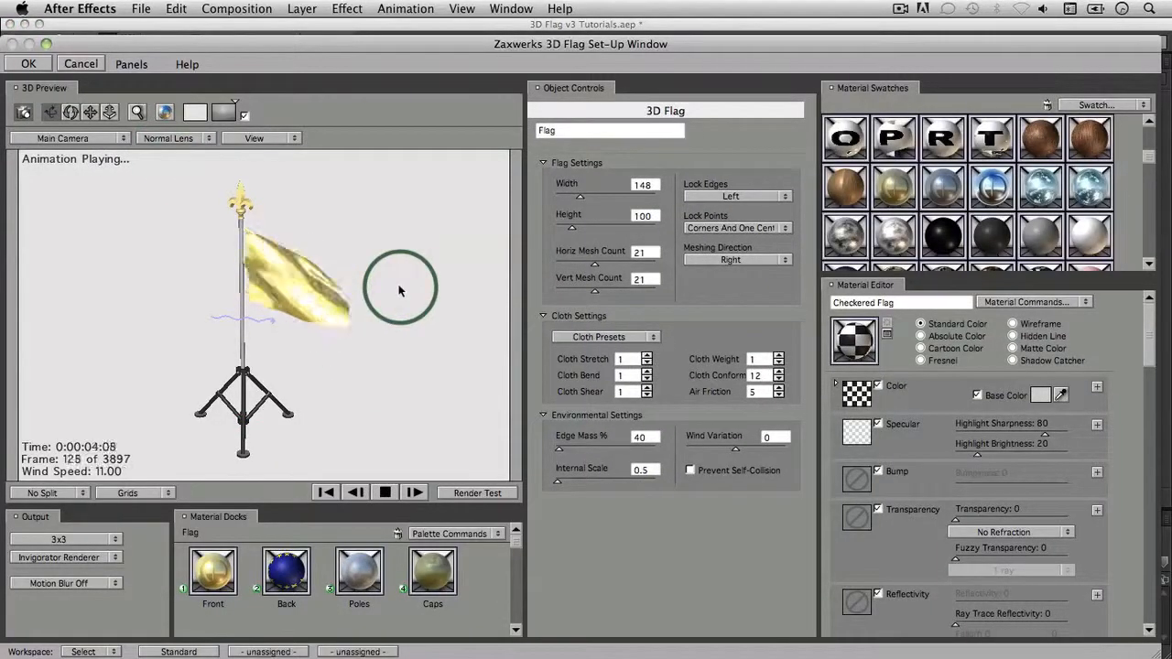
{"action": "left_click", "coordinate": [385, 493]}
{"action": "left_click", "coordinate": [28, 64]}
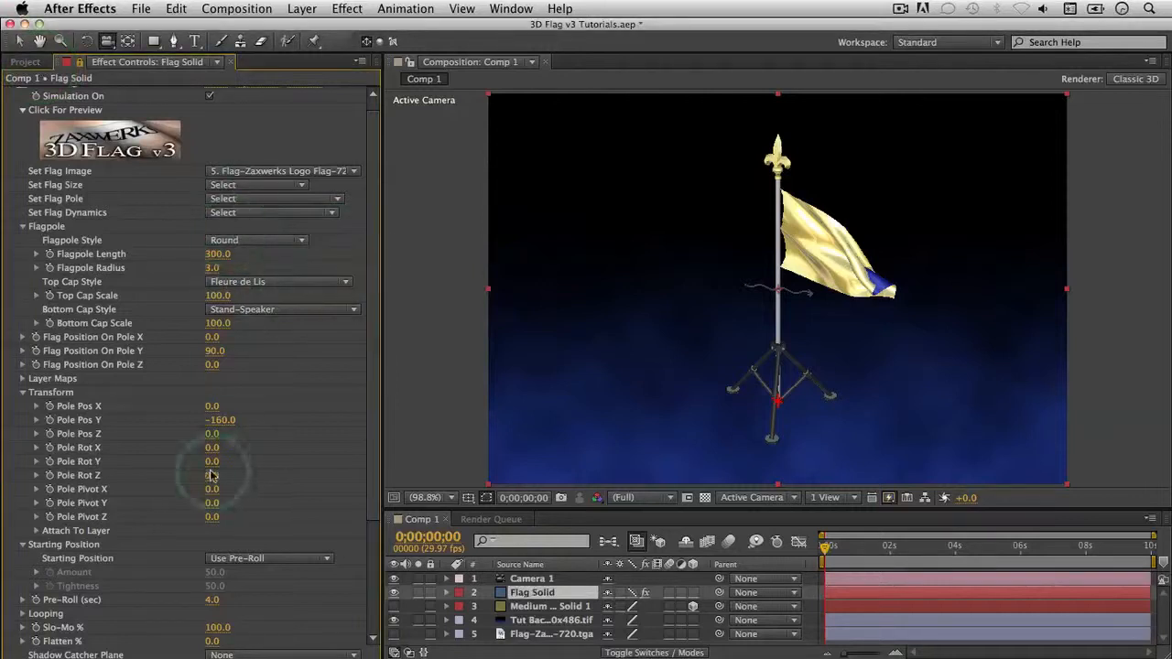
{"action": "left_click", "coordinate": [22, 379]}
{"action": "scroll", "coordinate": [59, 389], "scroll_direction": "down", "scroll_amount": 2}
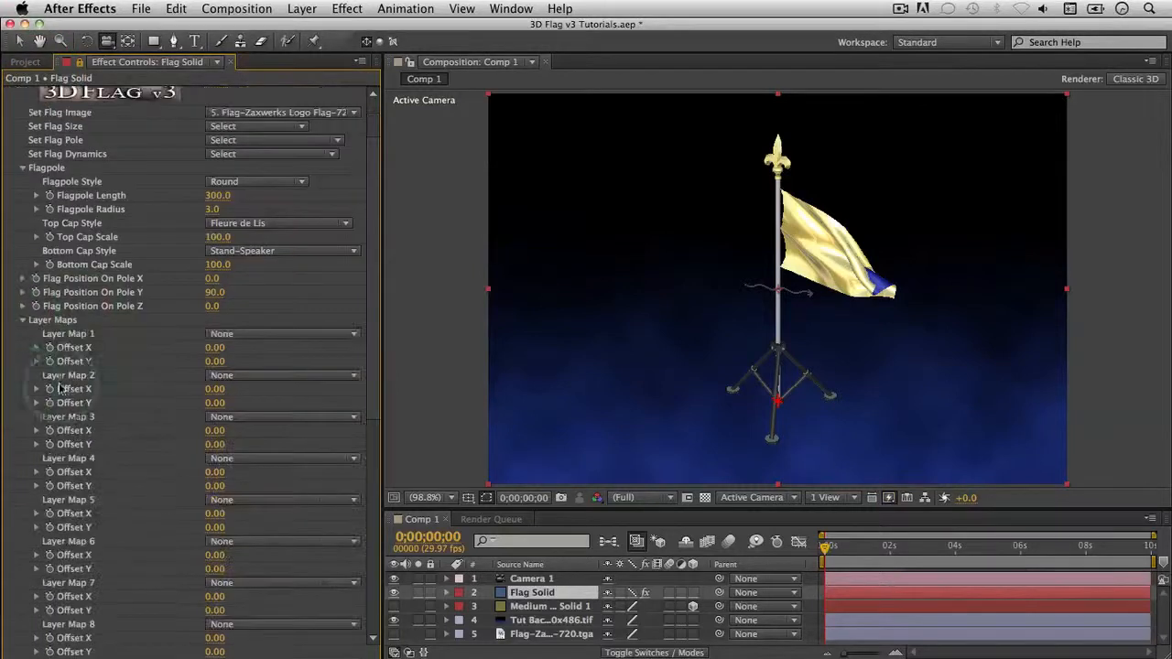
{"action": "left_click", "coordinate": [23, 321]}
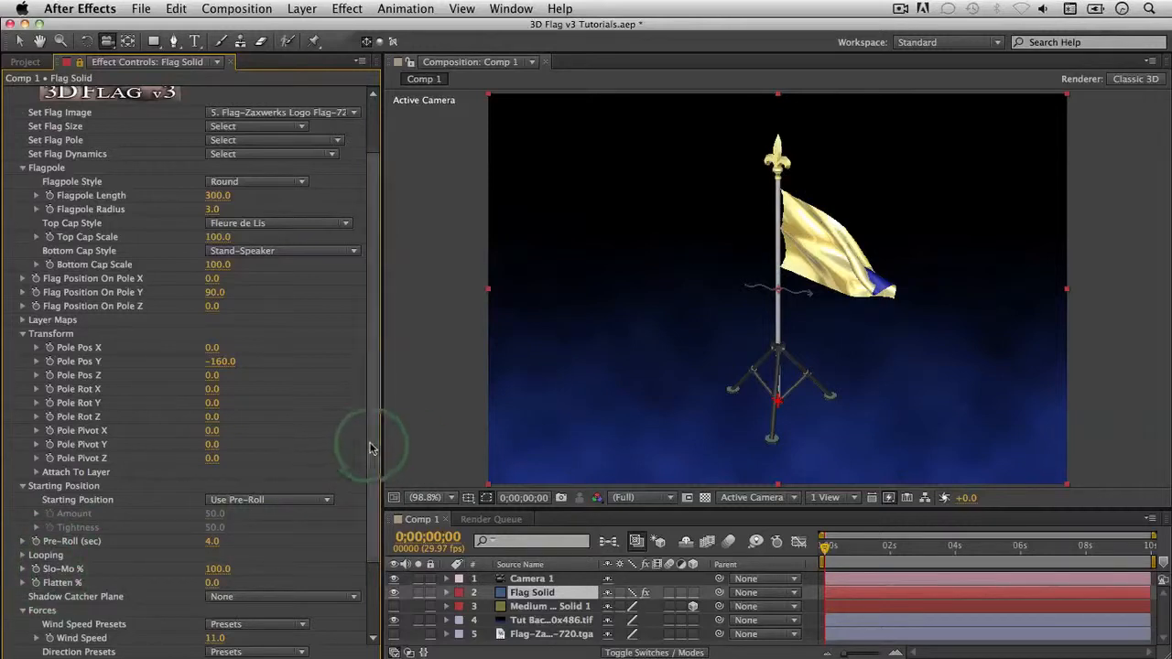
{"action": "scroll", "coordinate": [302, 439], "scroll_direction": "down", "scroll_amount": 3}
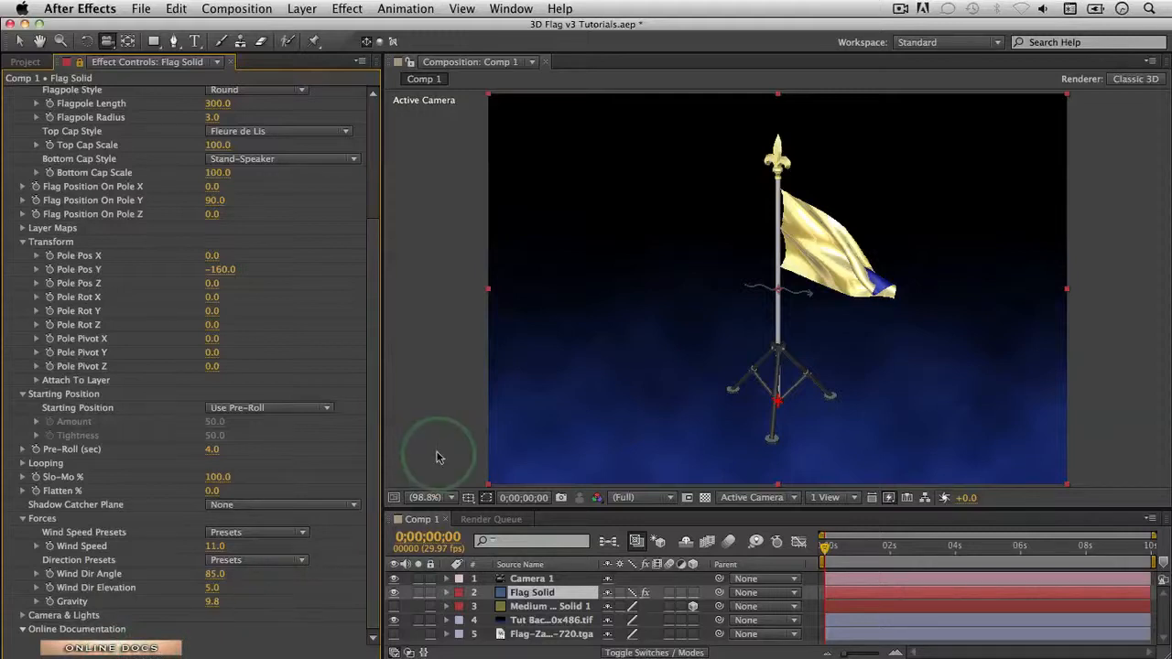
{"action": "left_click_drag", "start_coordinate": [374, 388], "coordinate": [379, 223]}
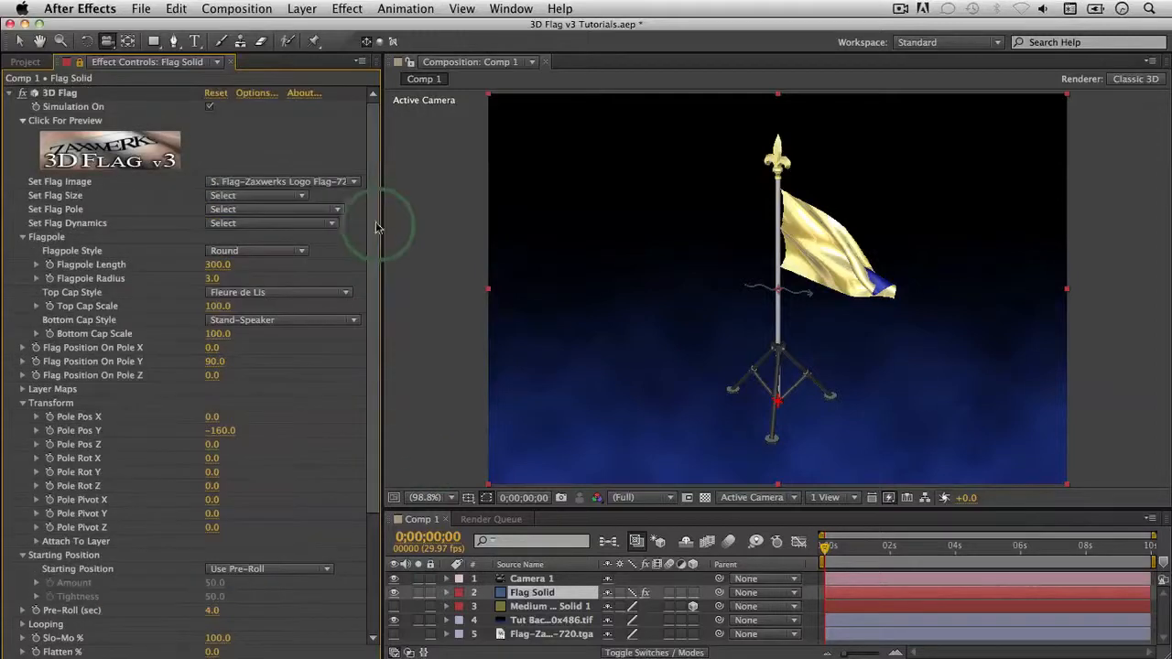
Step: Select the 3D Flag effect and set its Internal Scale to 10.4
{"action": "left_click", "coordinate": [165, 158]}
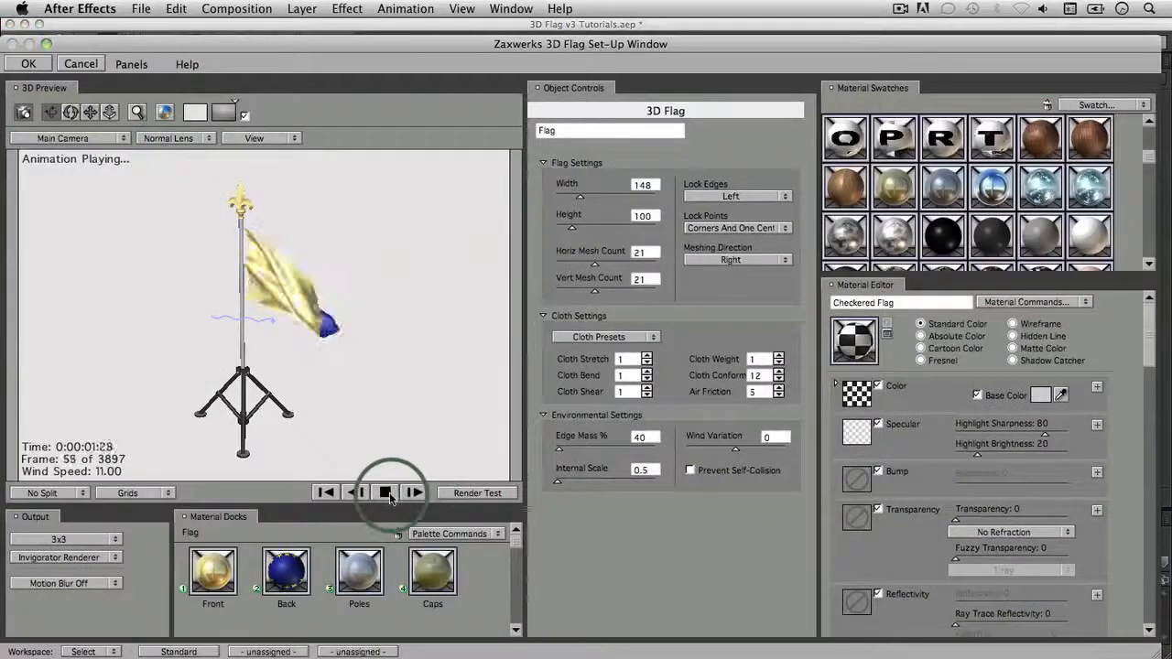
{"action": "left_click", "coordinate": [606, 481]}
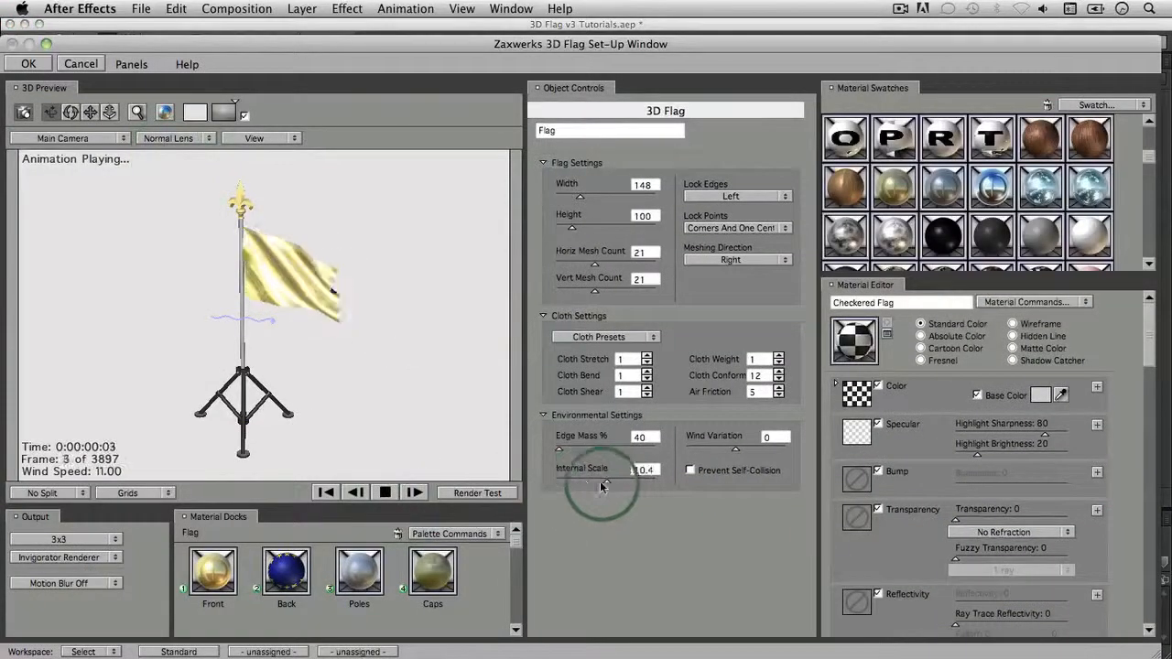